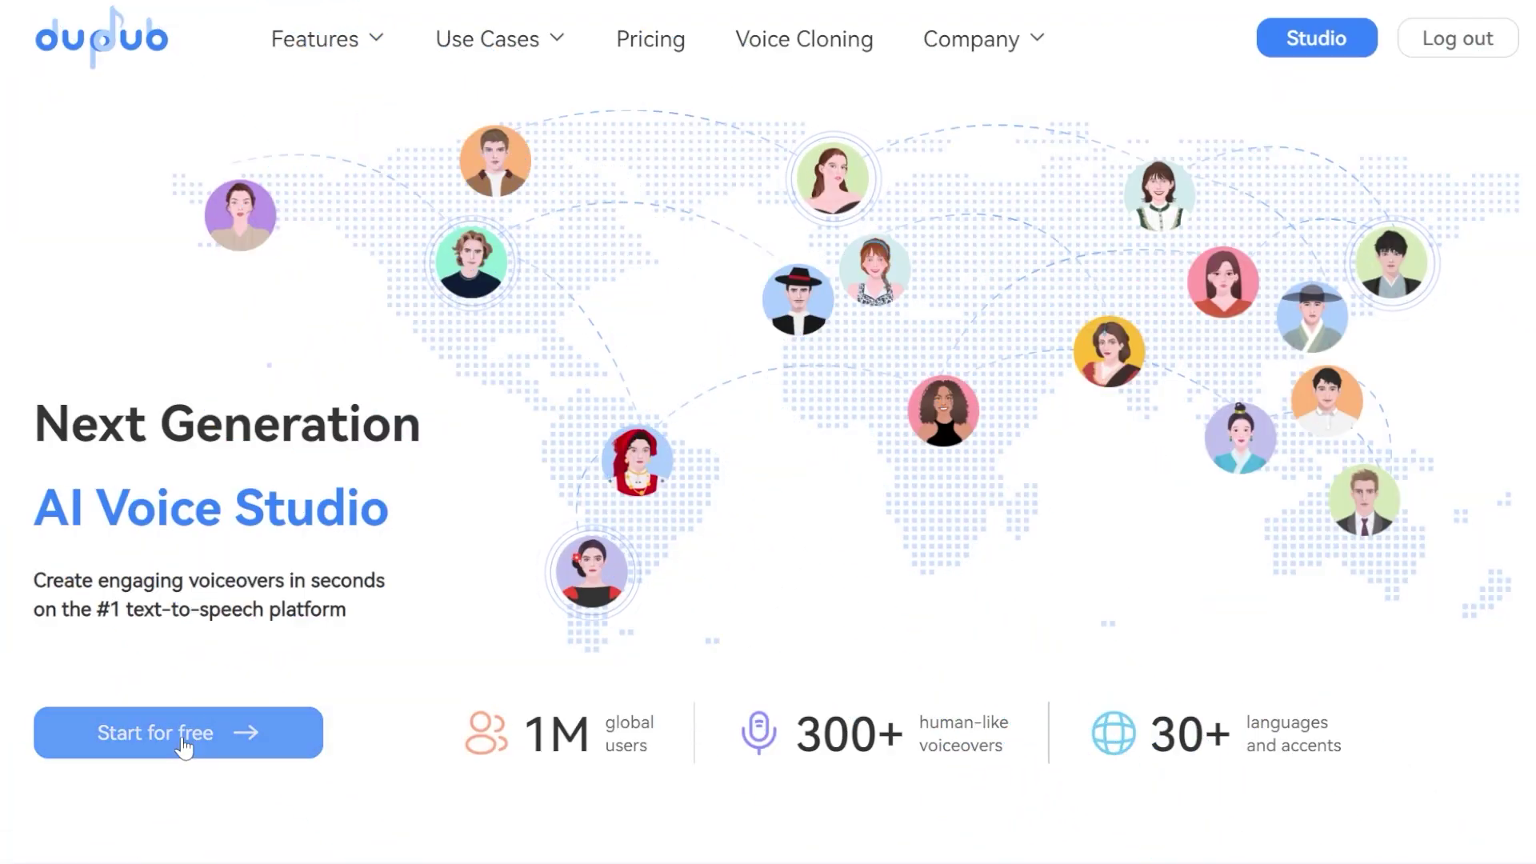
- Start a free DupDub text-to-speech file and paste the cloud paragraph into it
left_click(189, 740)
left_click(1428, 392)
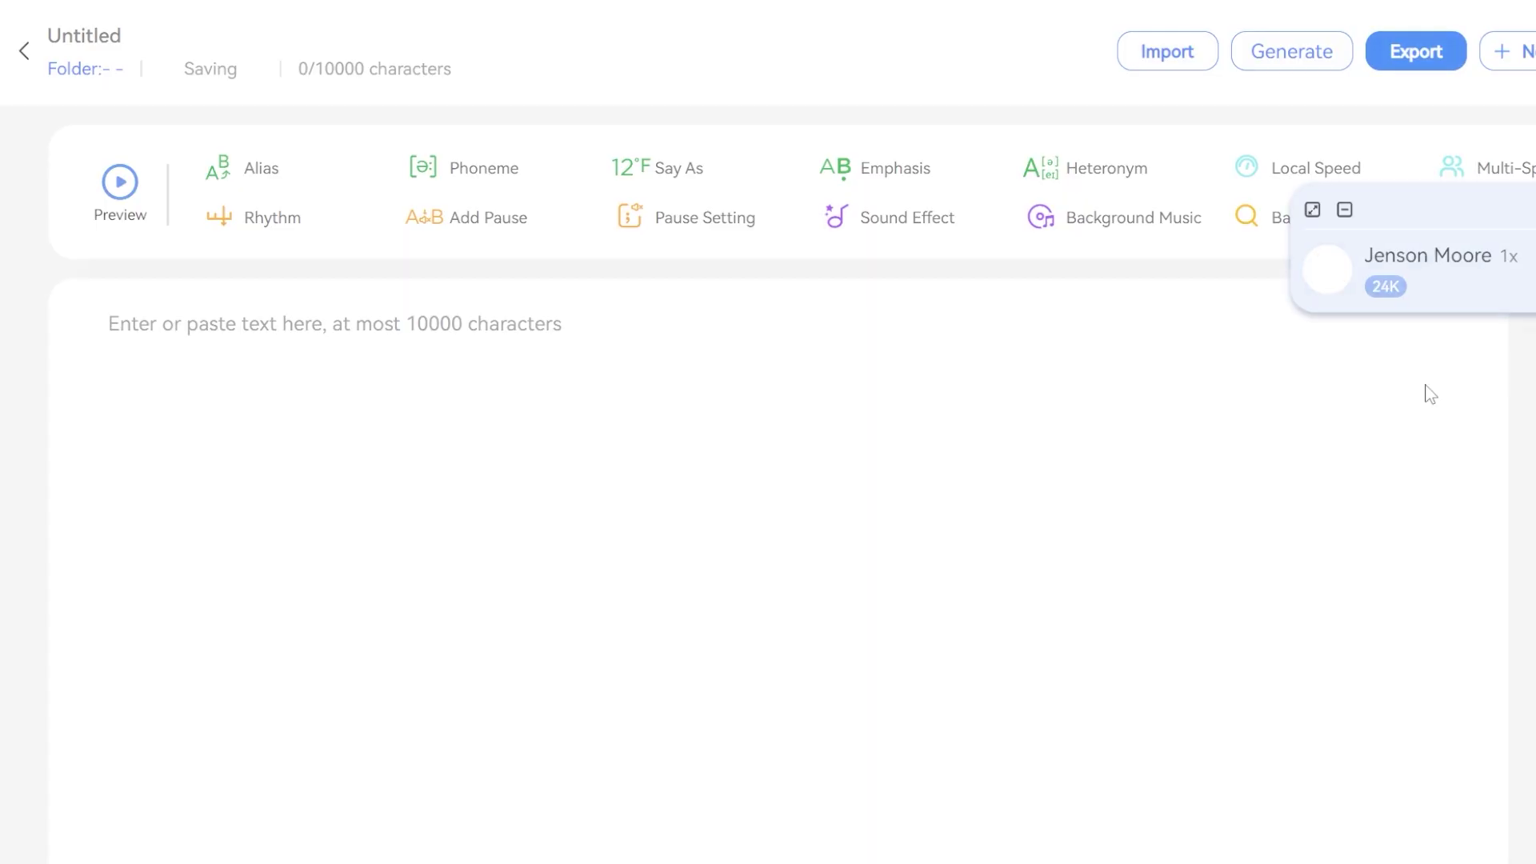
left_click(403, 444)
type("The clouds drifted lazily across the sky, casting dappled shadows on the sunlit fields below. A gentle breeze blew, carrying with it the scent of blooming flowers and freshly cut grass. In the distance, a bird sang a sweet melody that seemed to dance on the wind. It was a perfect day for a picnic, thought Sarah as she spread out a red and white checkered blanket on the soft ground. She had packed a basket full of sandwiches, fruit, and a thermos of lemonade. She settled down on the blanket, closing her eyes and taking in the sounds and smells of the beautiful day. As she opened her eyes, she saw a butterfly flutter by, its wings a brilliant shade of blue. It was a moment of pure joy and contentment, and she knew that she would remember this day for a long time to come.")
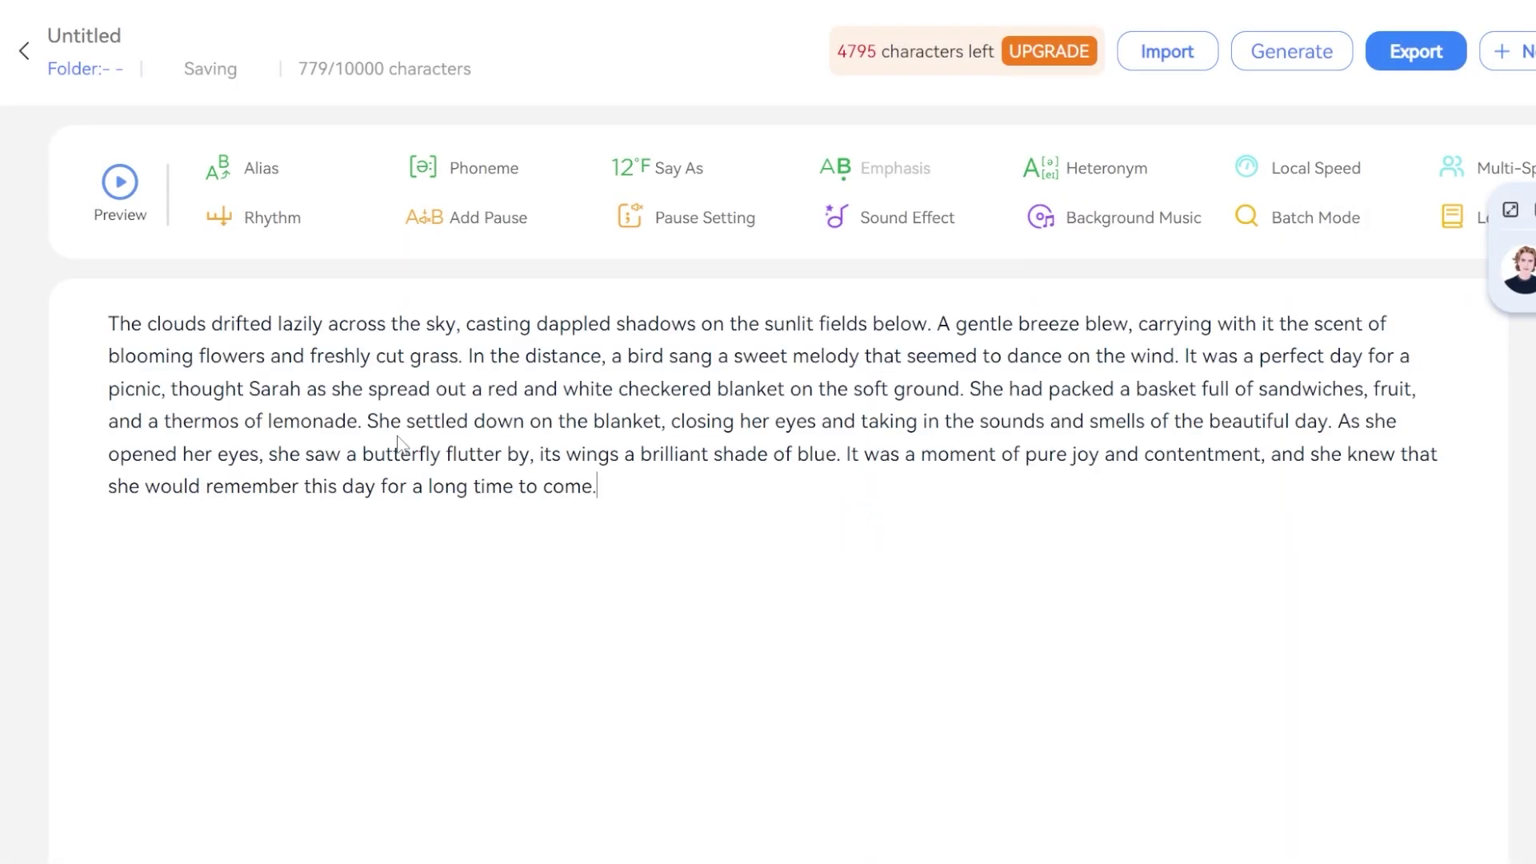
- Give the voice a Terrified style, 1.05x speed and pitch 2
left_click(1456, 275)
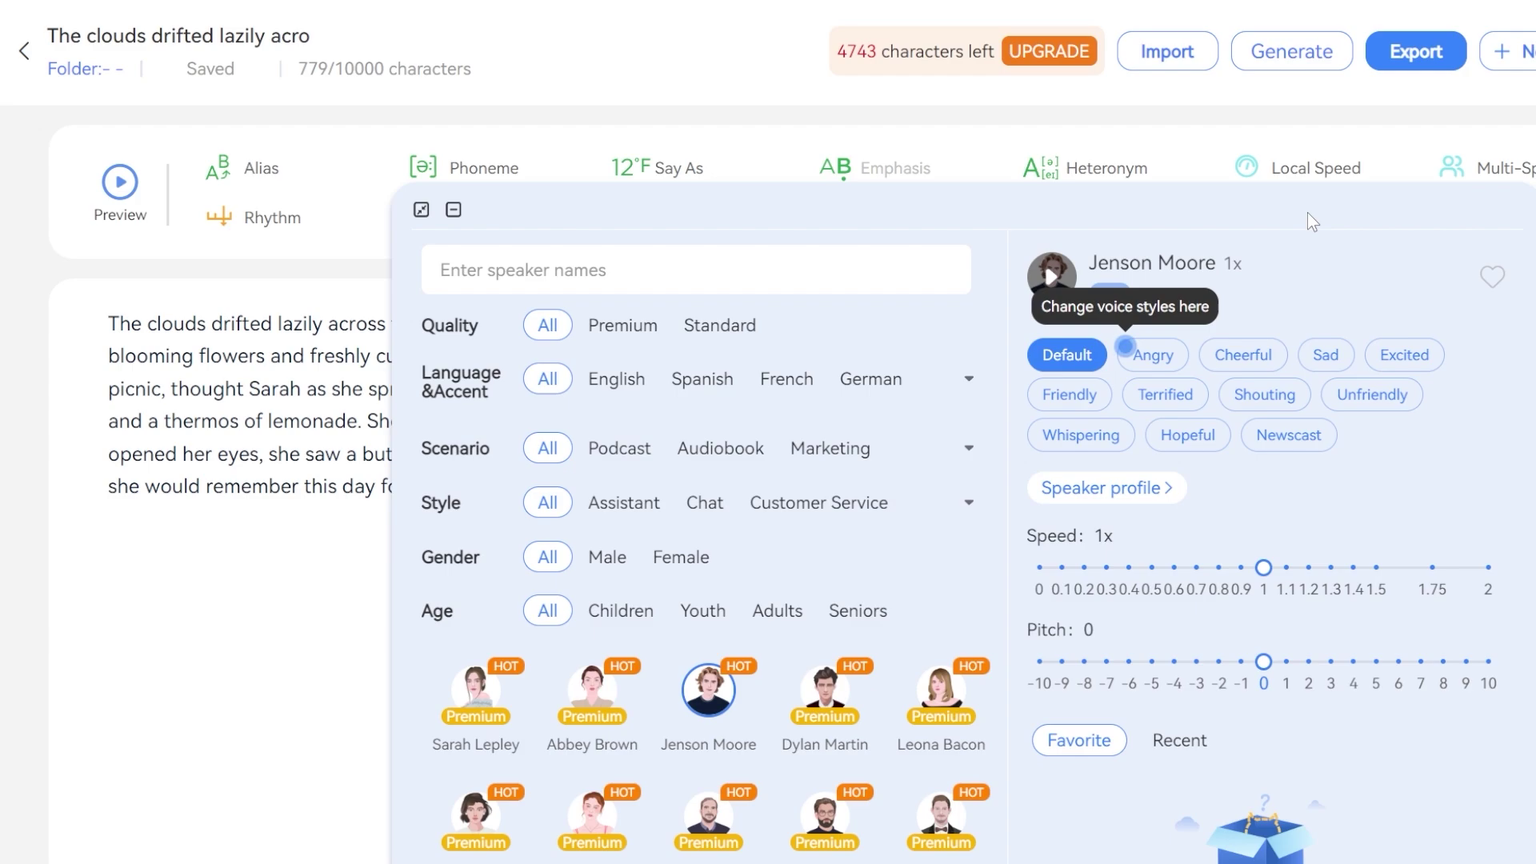
left_click(1166, 394)
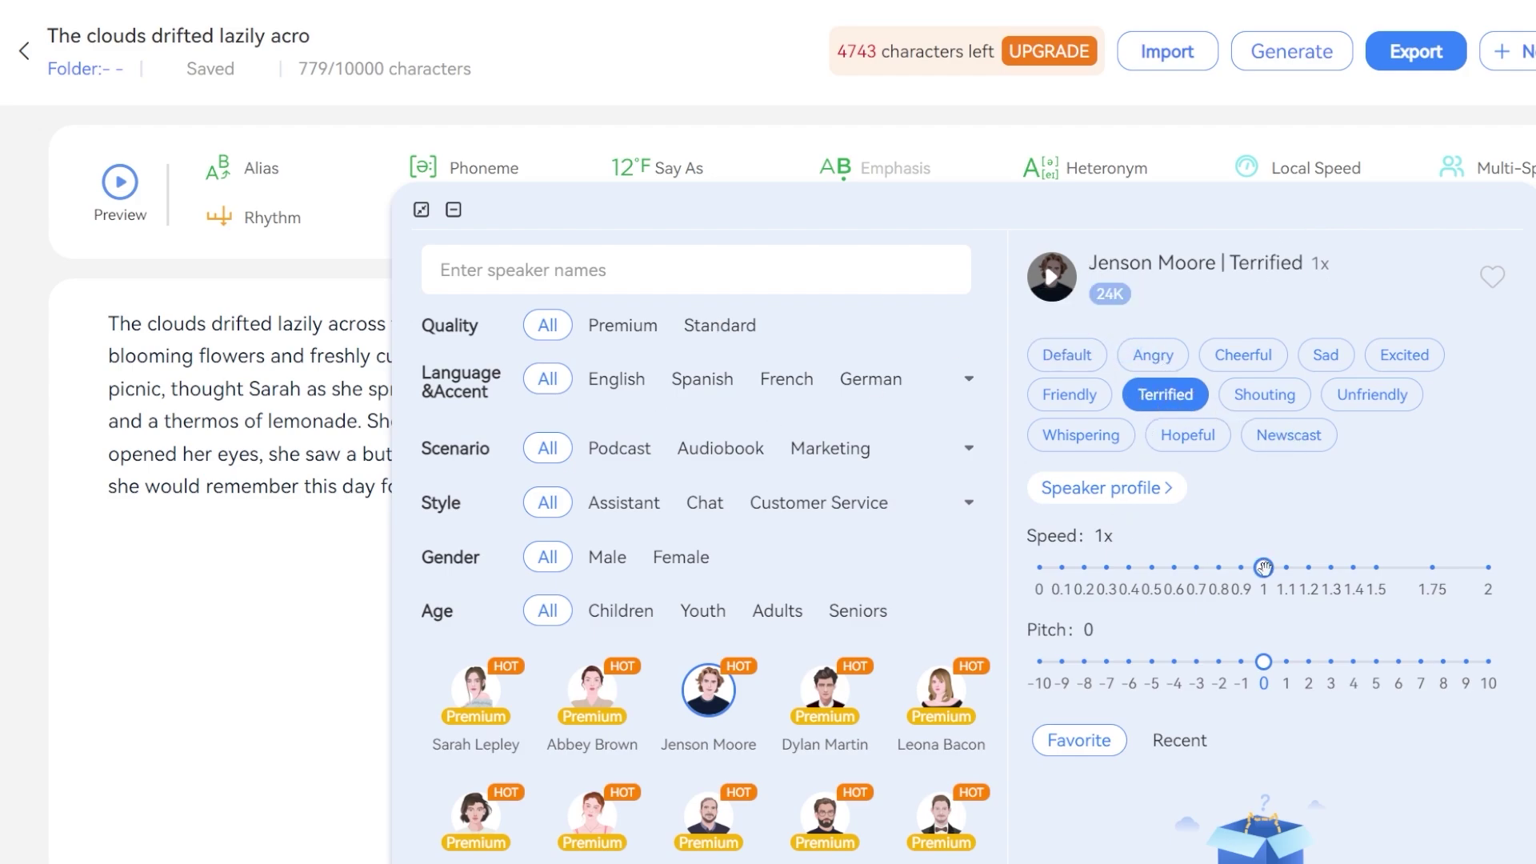
left_click_drag(1262, 567, 1275, 567)
left_click_drag(1263, 661, 1308, 662)
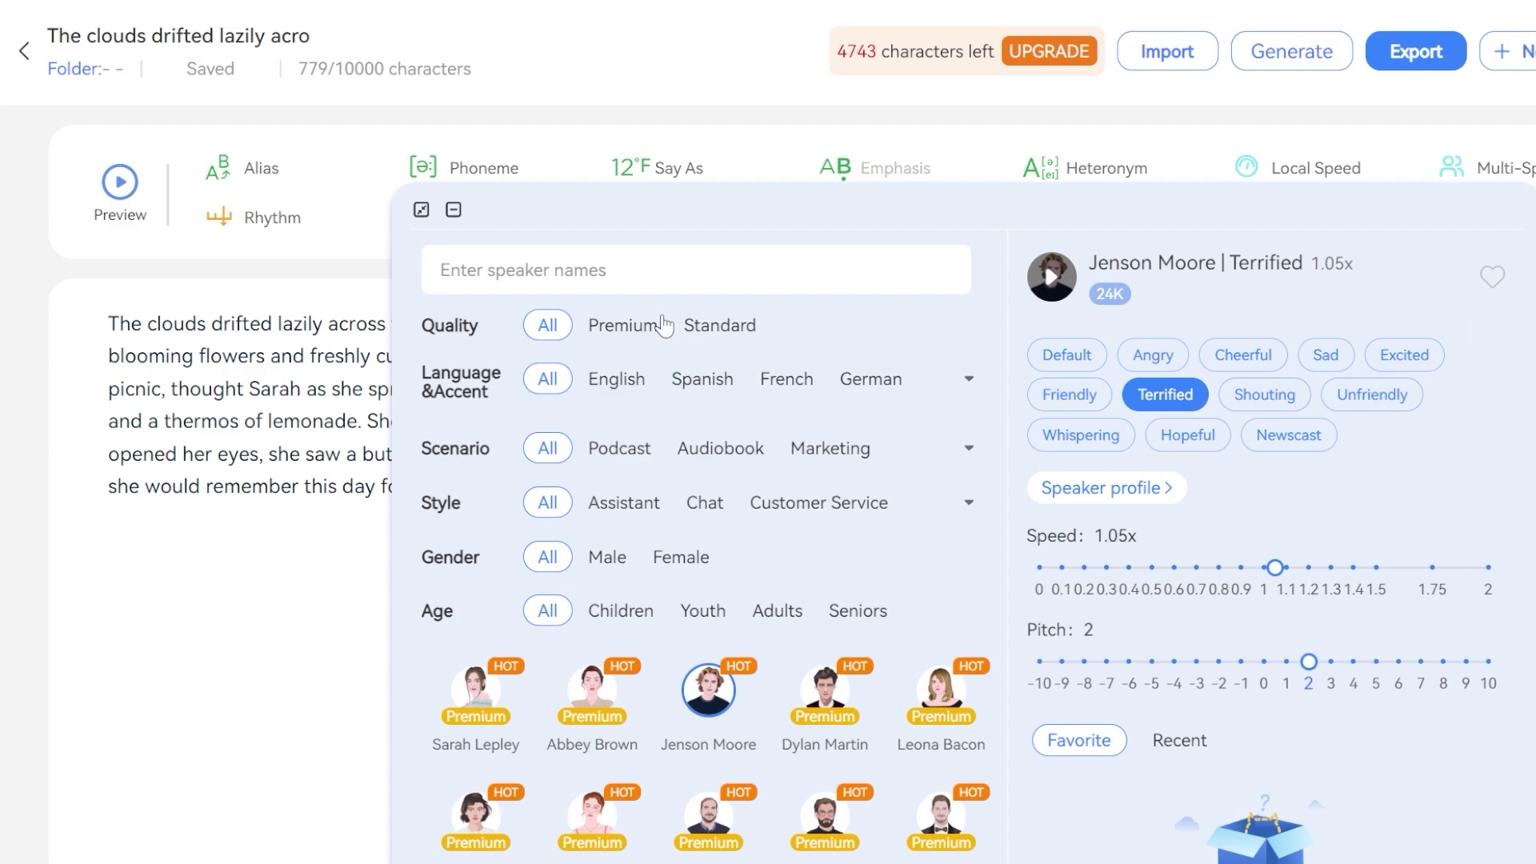
- Insert a Medium rhythm break after the 'a' of 'across'
left_click(452, 210)
left_click(320, 323)
left_click(242, 220)
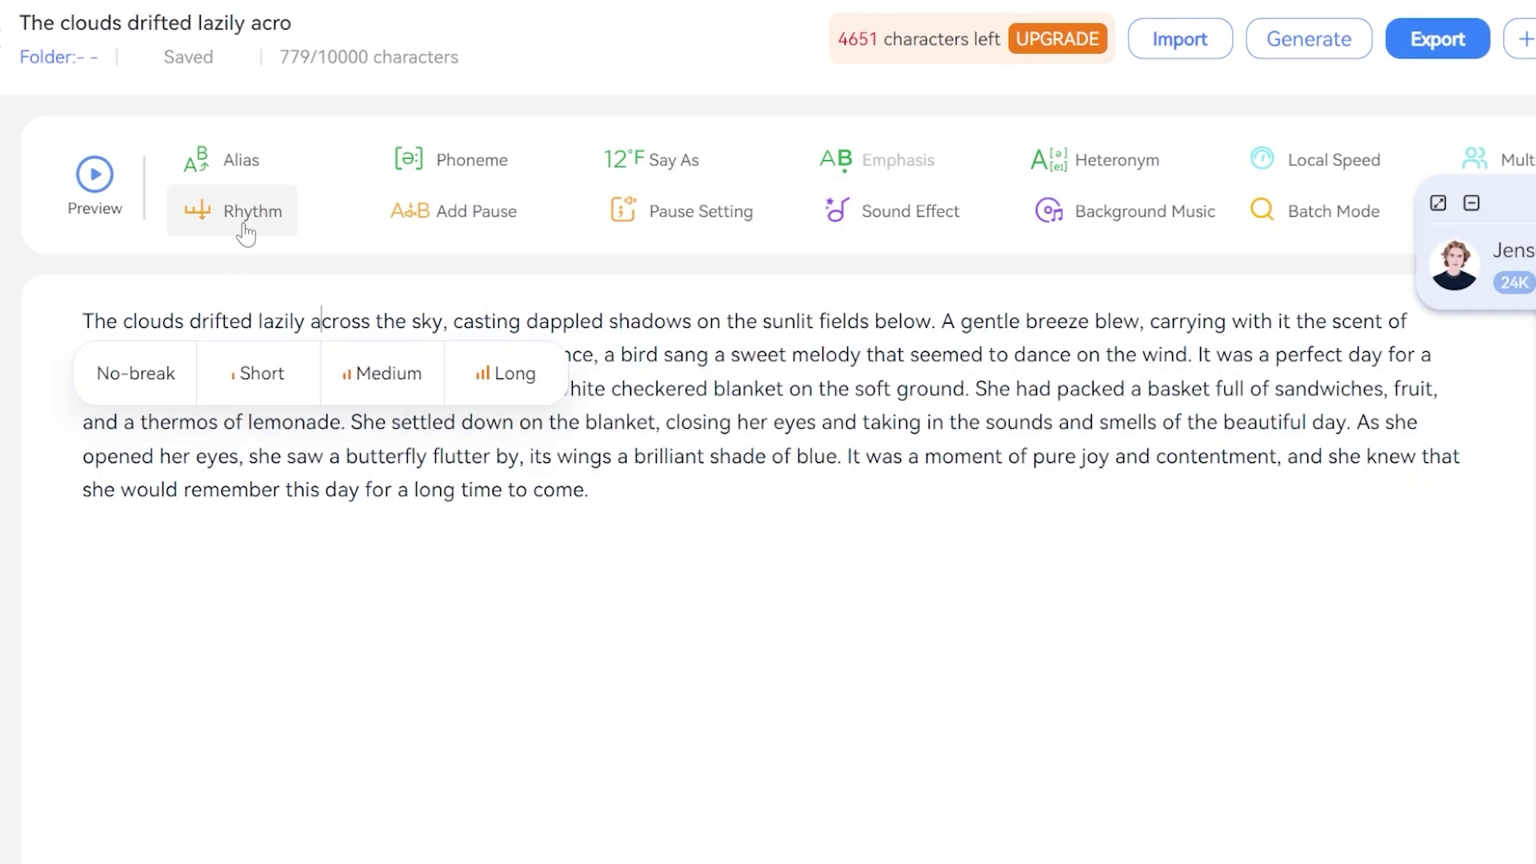
left_click(400, 388)
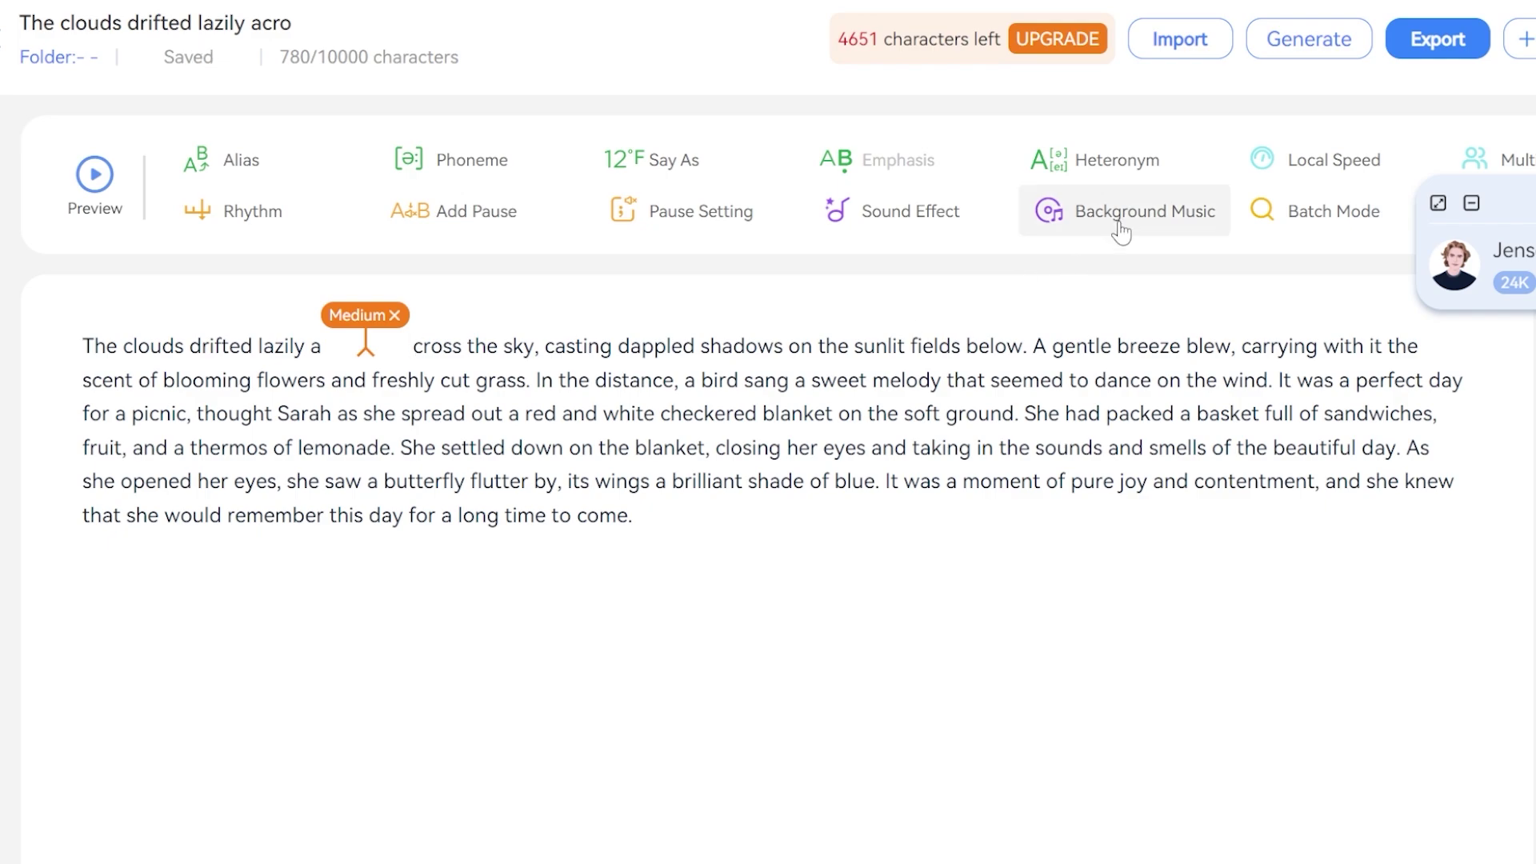
- Set love_wins as background music and add a 300 ms pause before 'She settled'
left_click(1049, 224)
left_click(923, 378)
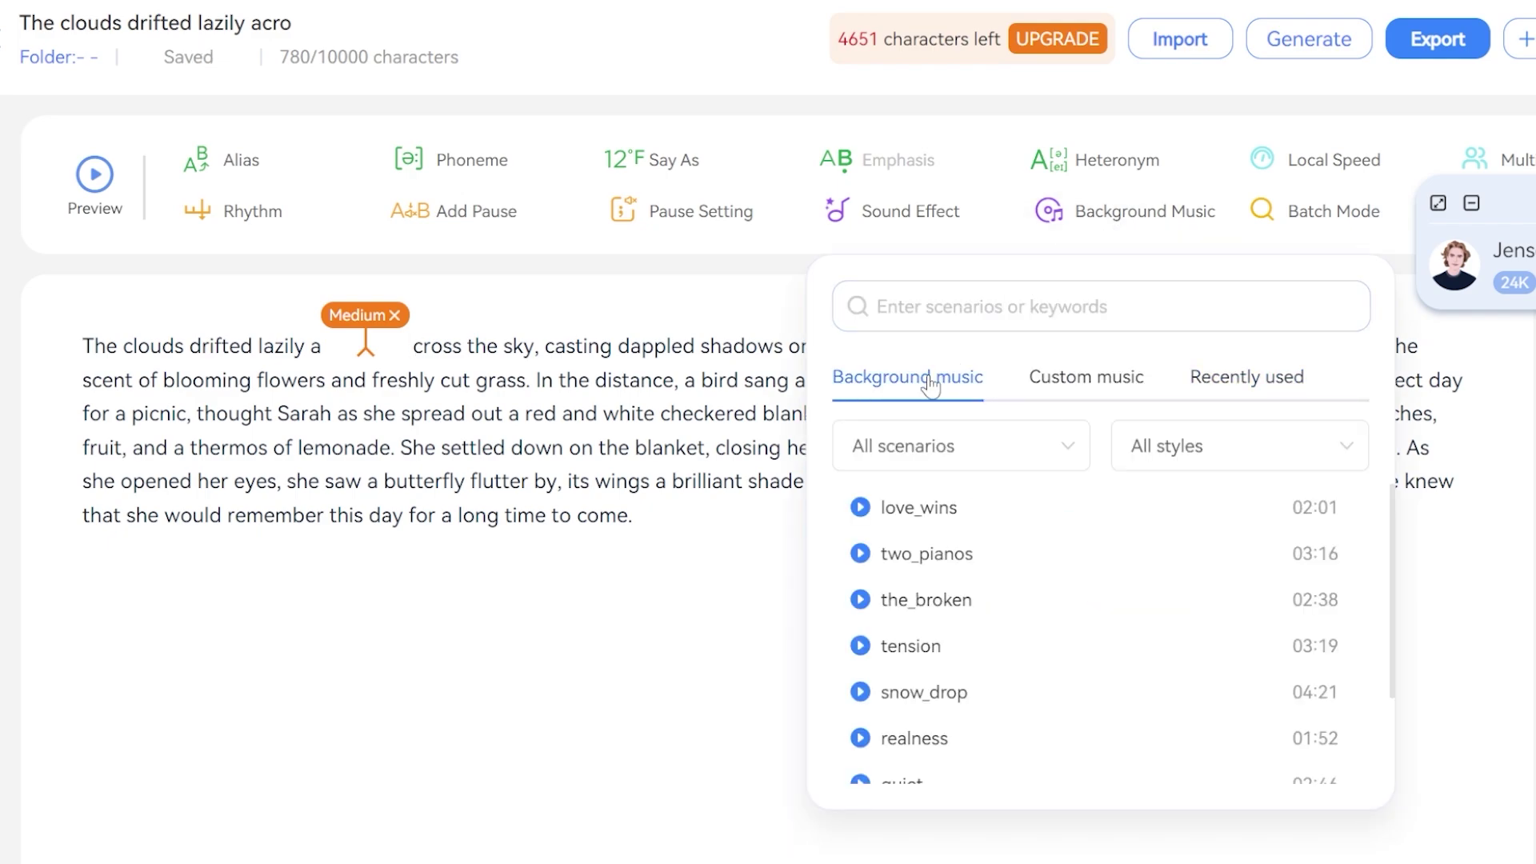
left_click(918, 512)
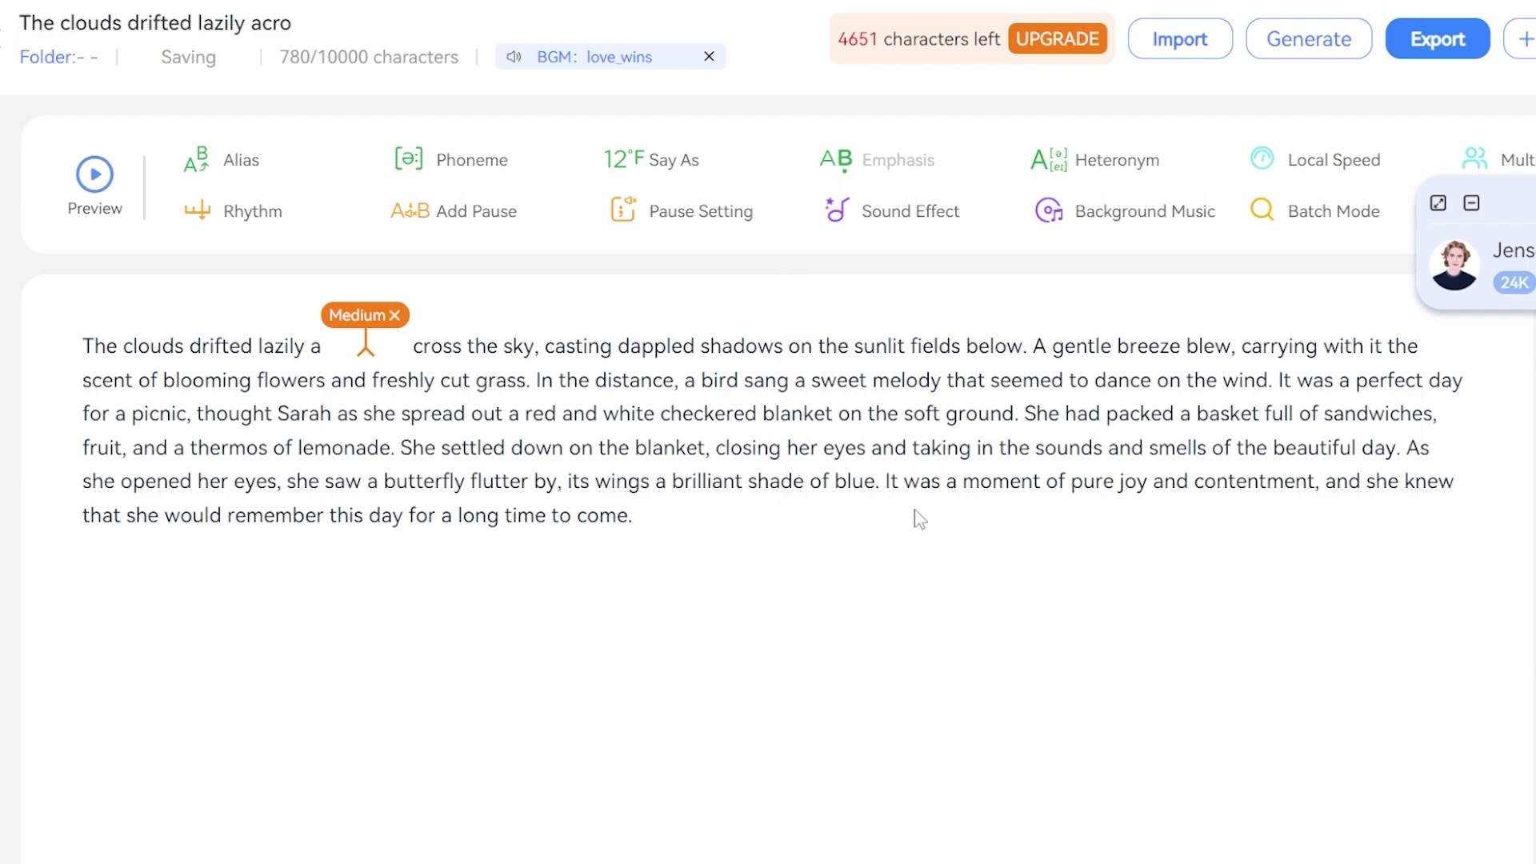
left_click(476, 218)
left_click(390, 503)
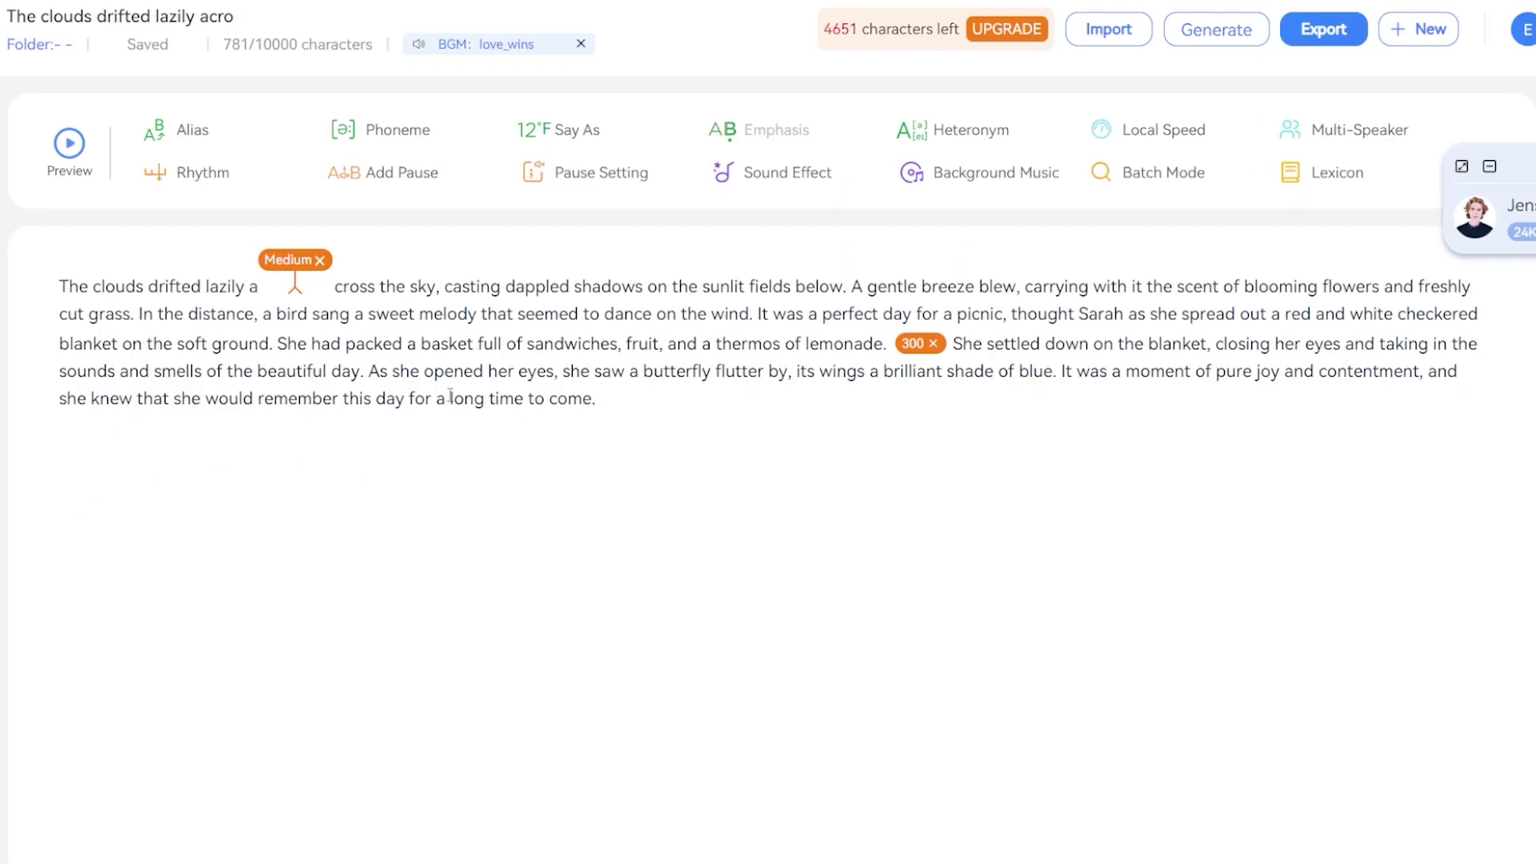
- Assign a different speaker to the words 'long time to come.'
left_click_drag(553, 517, 763, 525)
left_click(1339, 144)
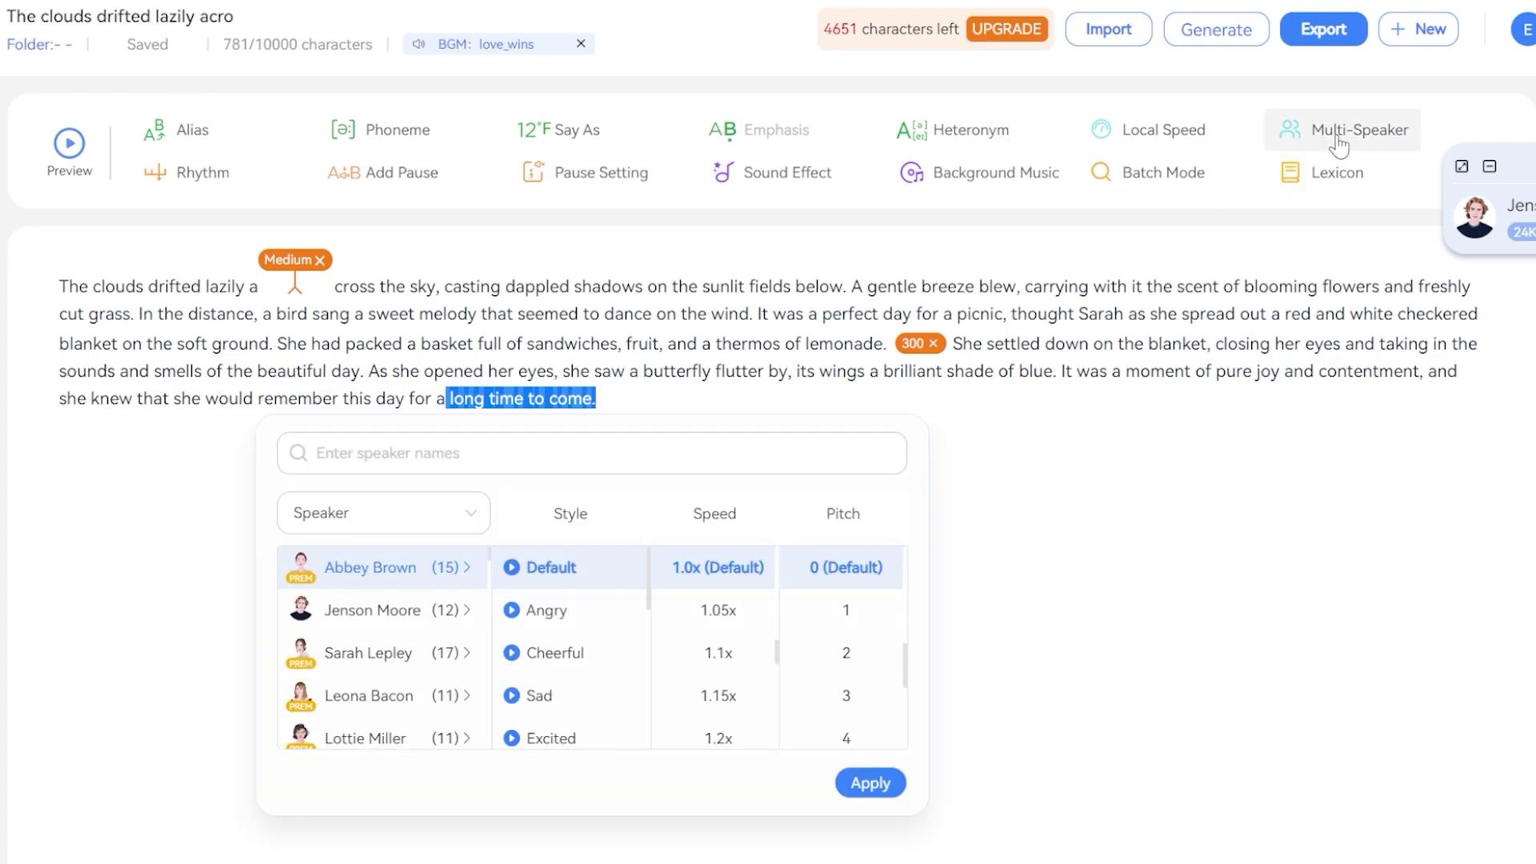
scroll(452, 610, "down", 2)
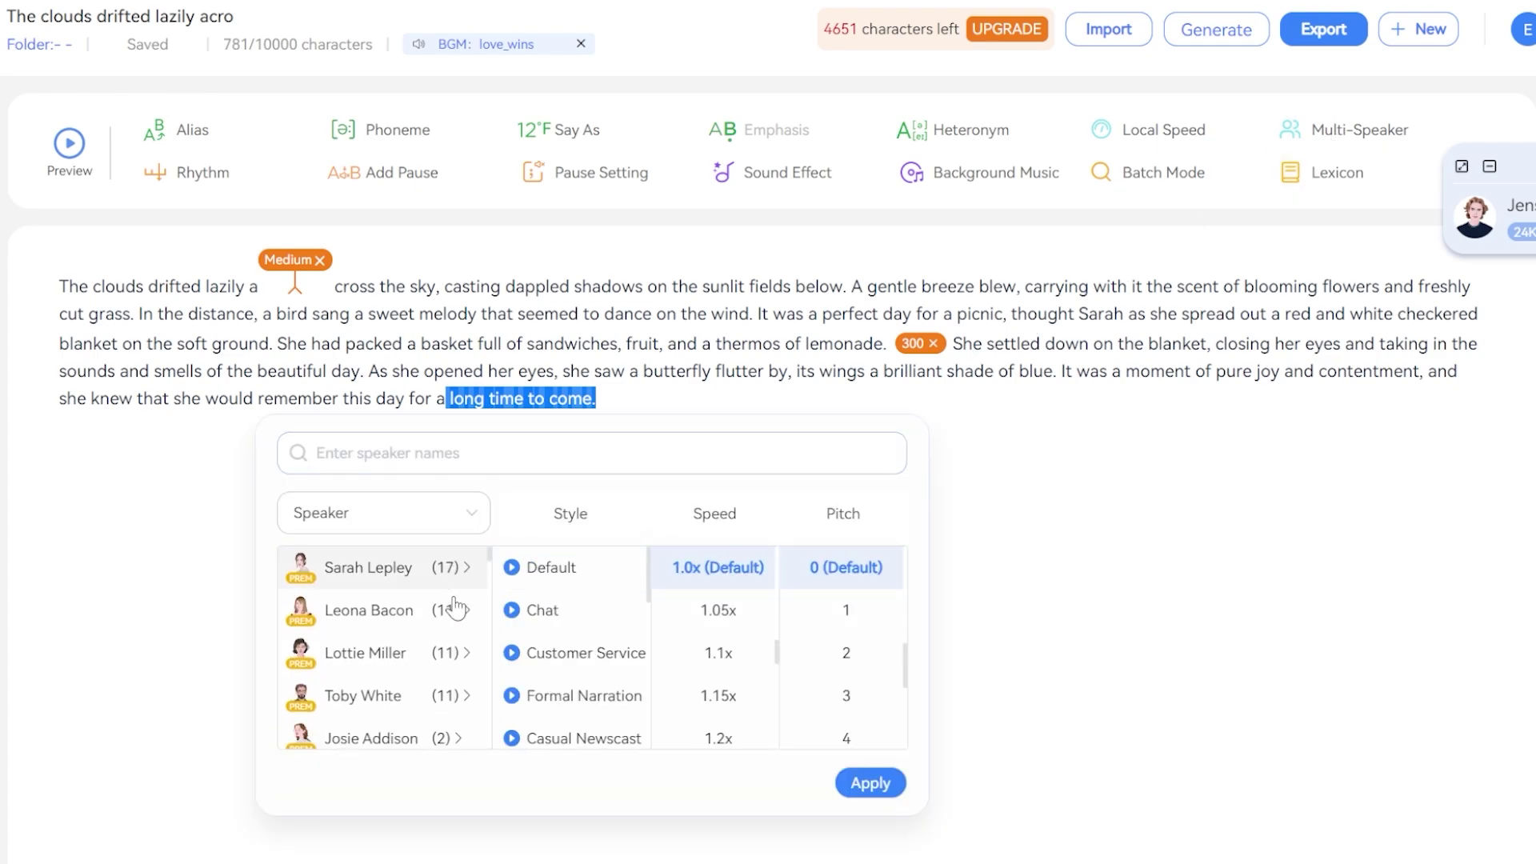
scroll(452, 609, "down", 5)
scroll(452, 610, "down", 3)
scroll(452, 609, "down", 3)
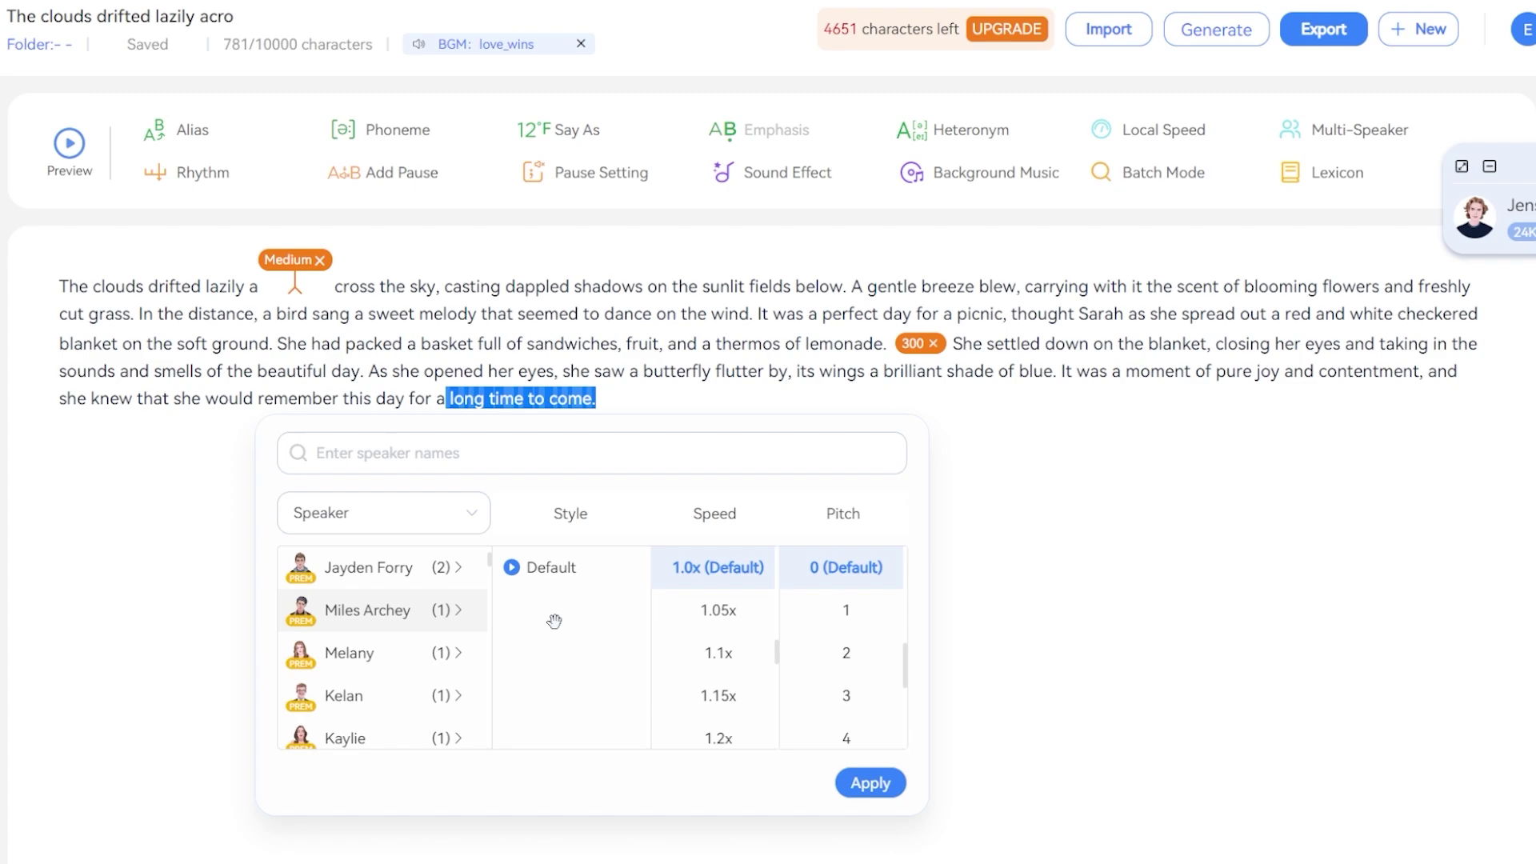
scroll(394, 610, "up", 2)
left_click(719, 638)
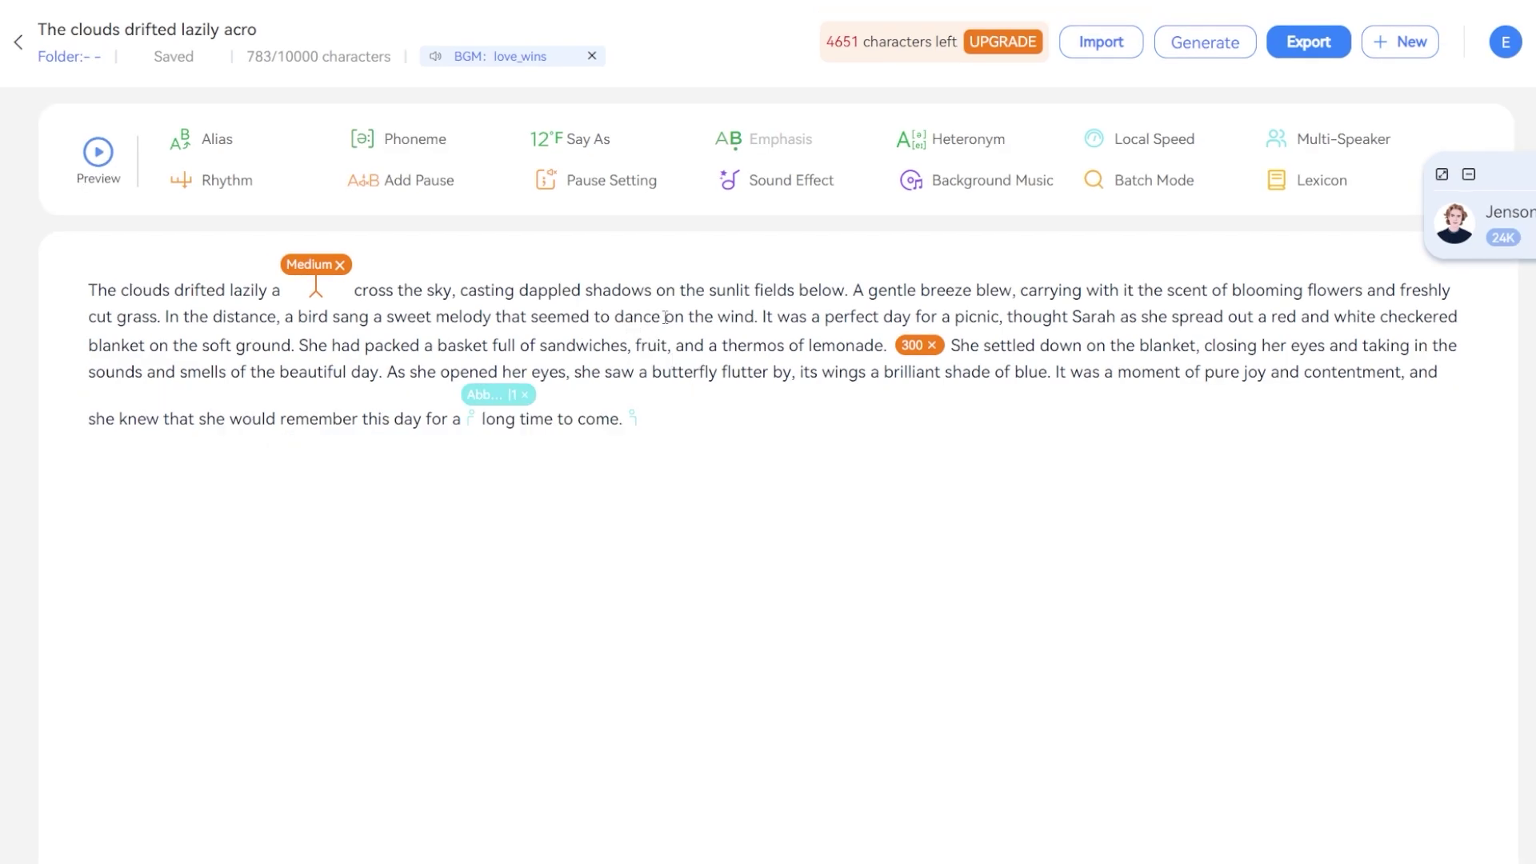
- Insert a sound effect from the library right after 'dance'
left_click(791, 192)
left_click(769, 328)
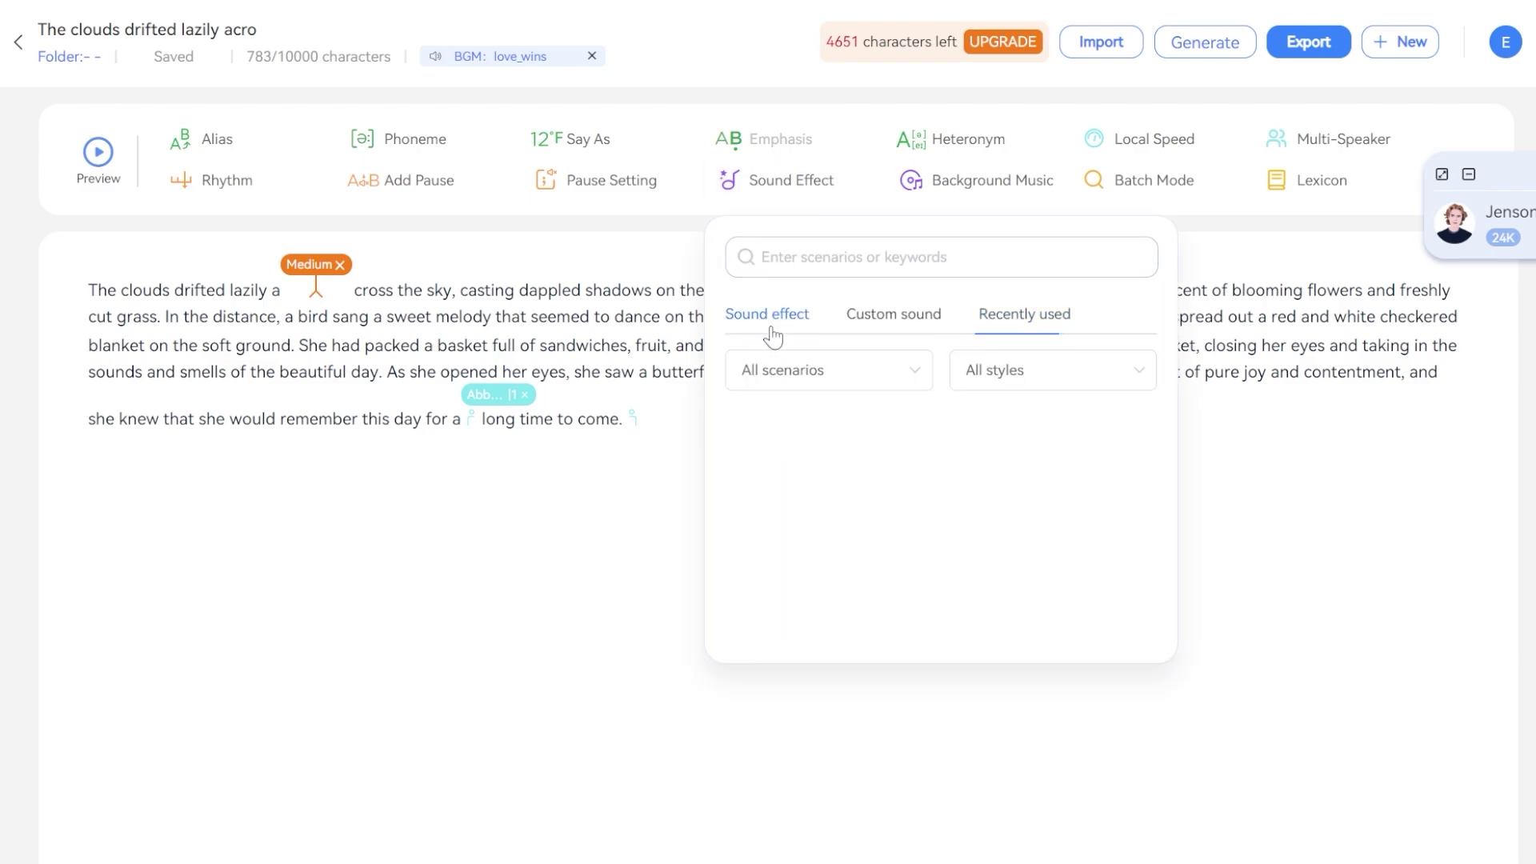
left_click(768, 493)
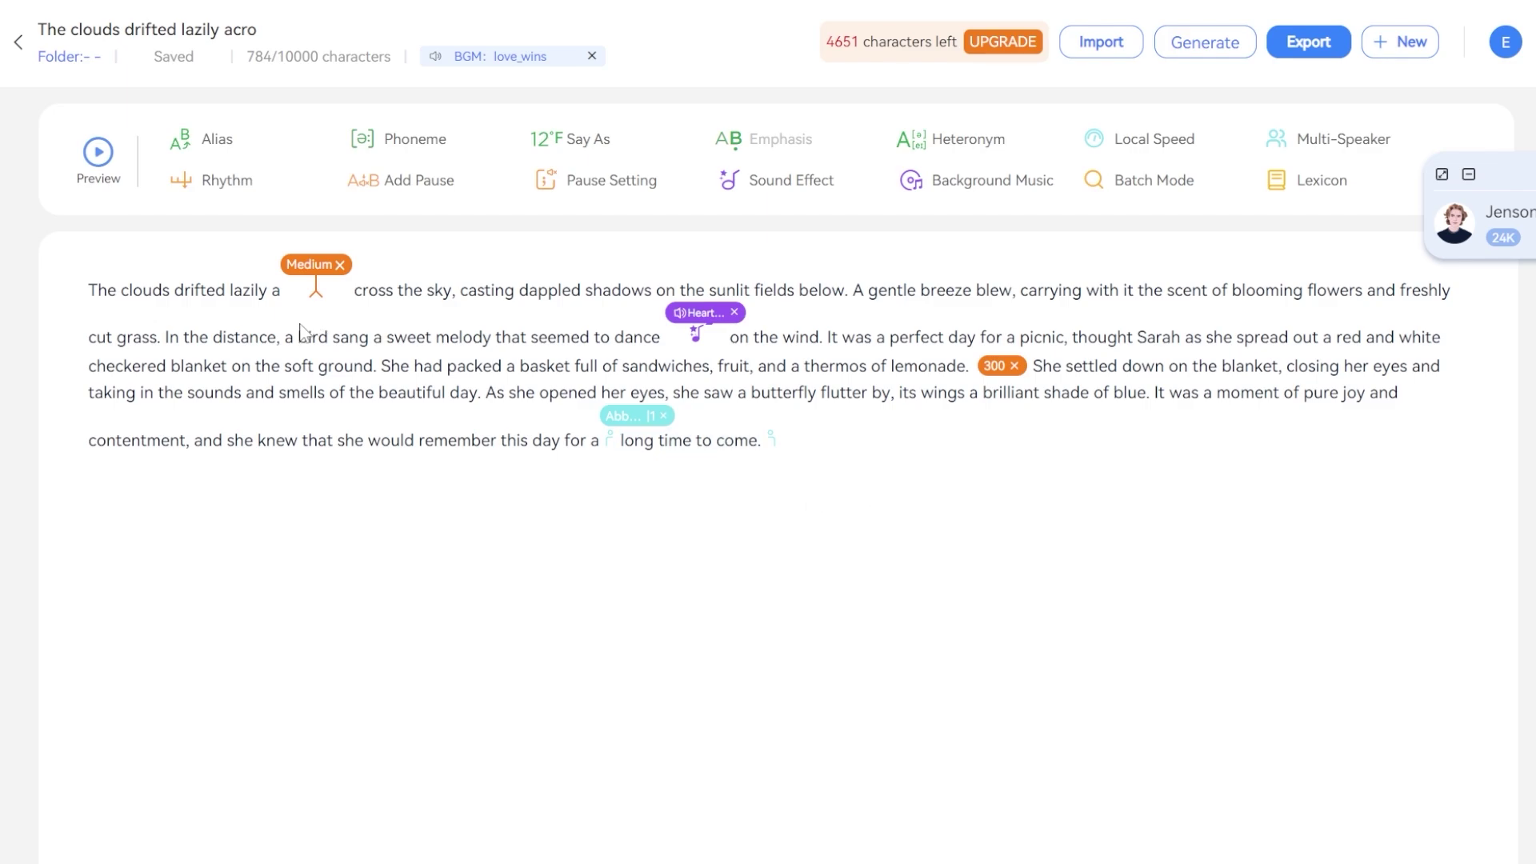
- Preview the narration, then export it as MP3 audio
left_click(113, 180)
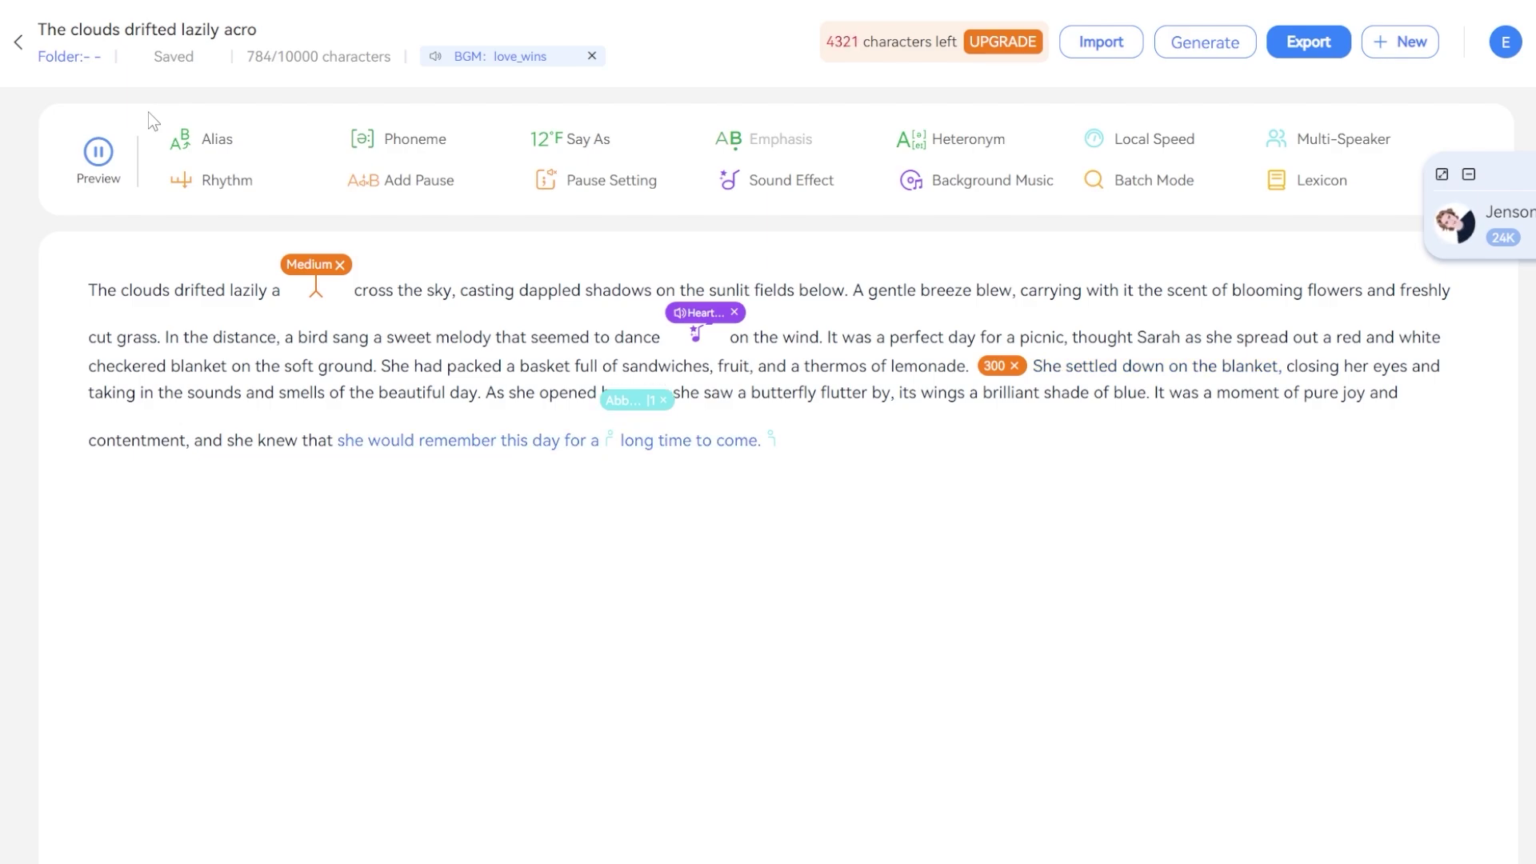
left_click(1309, 44)
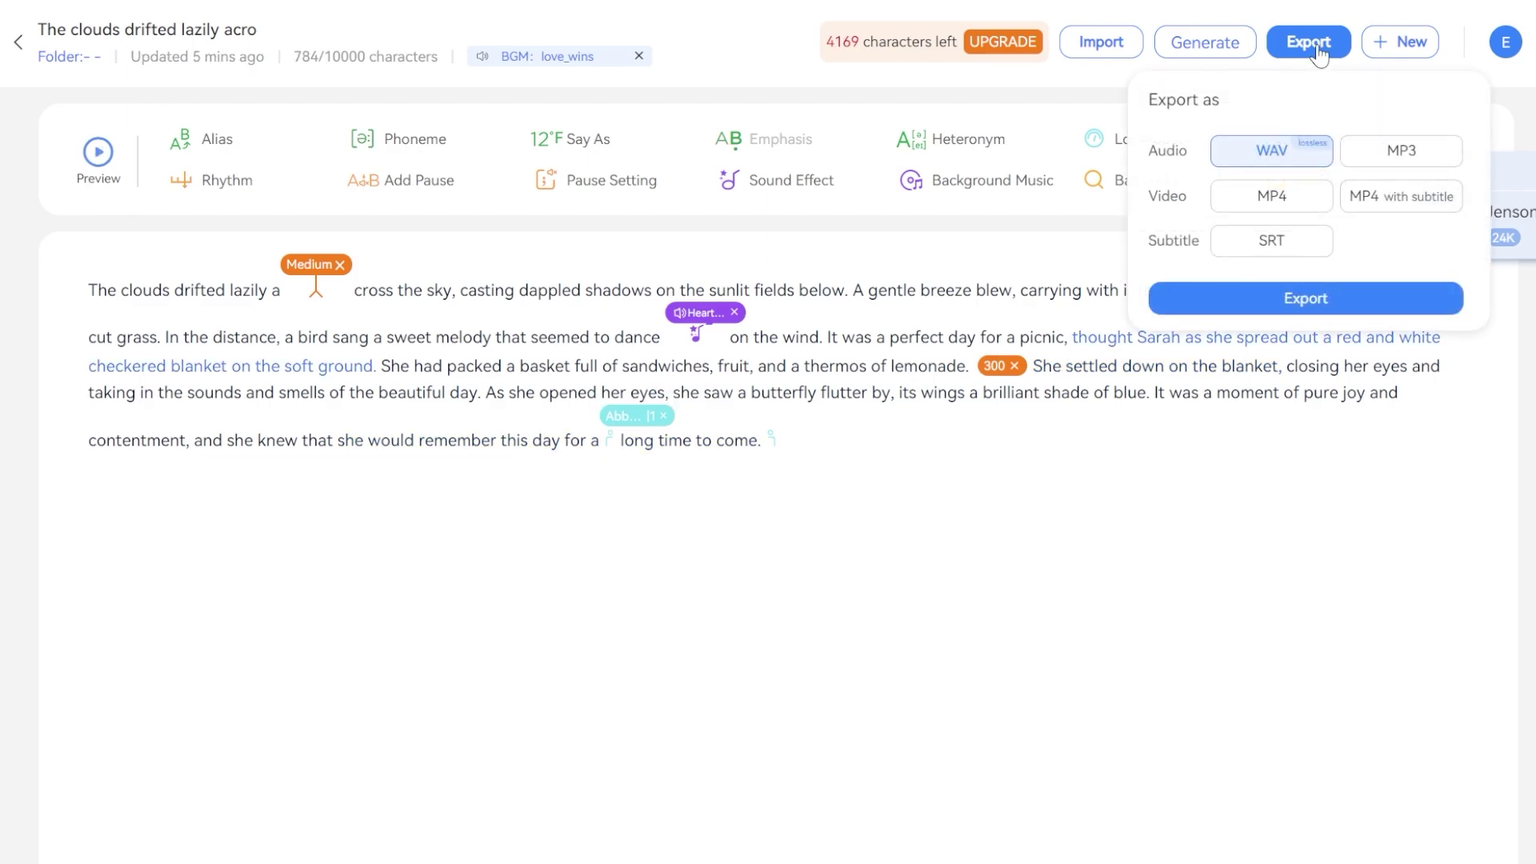
left_click(1399, 152)
left_click(1301, 304)
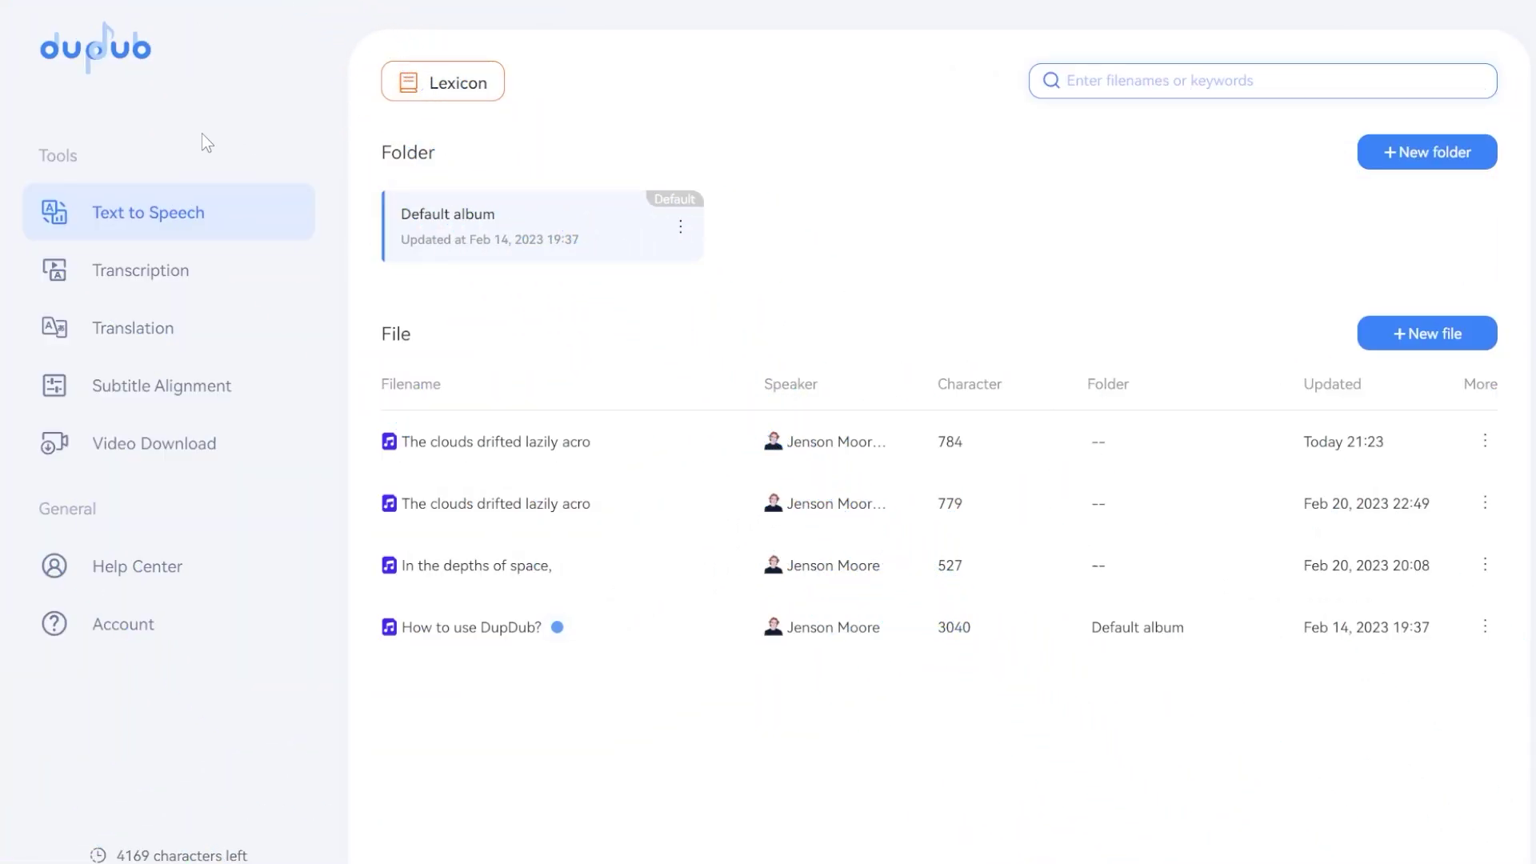
- Browse DupDub's Transcription, Translation and Subtitle Alignment tools in turn
left_click(138, 281)
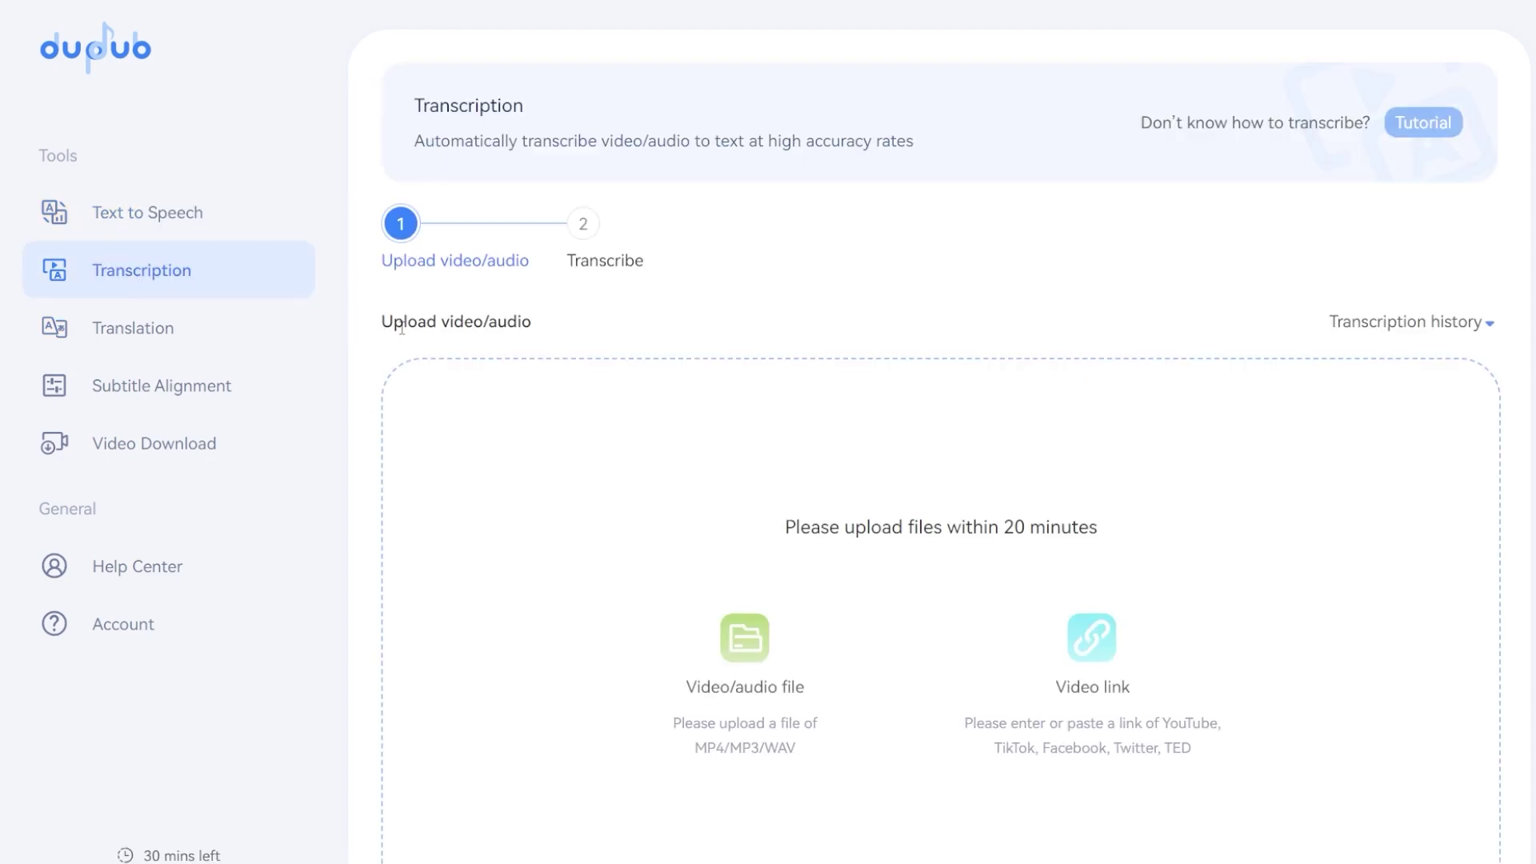
left_click(123, 341)
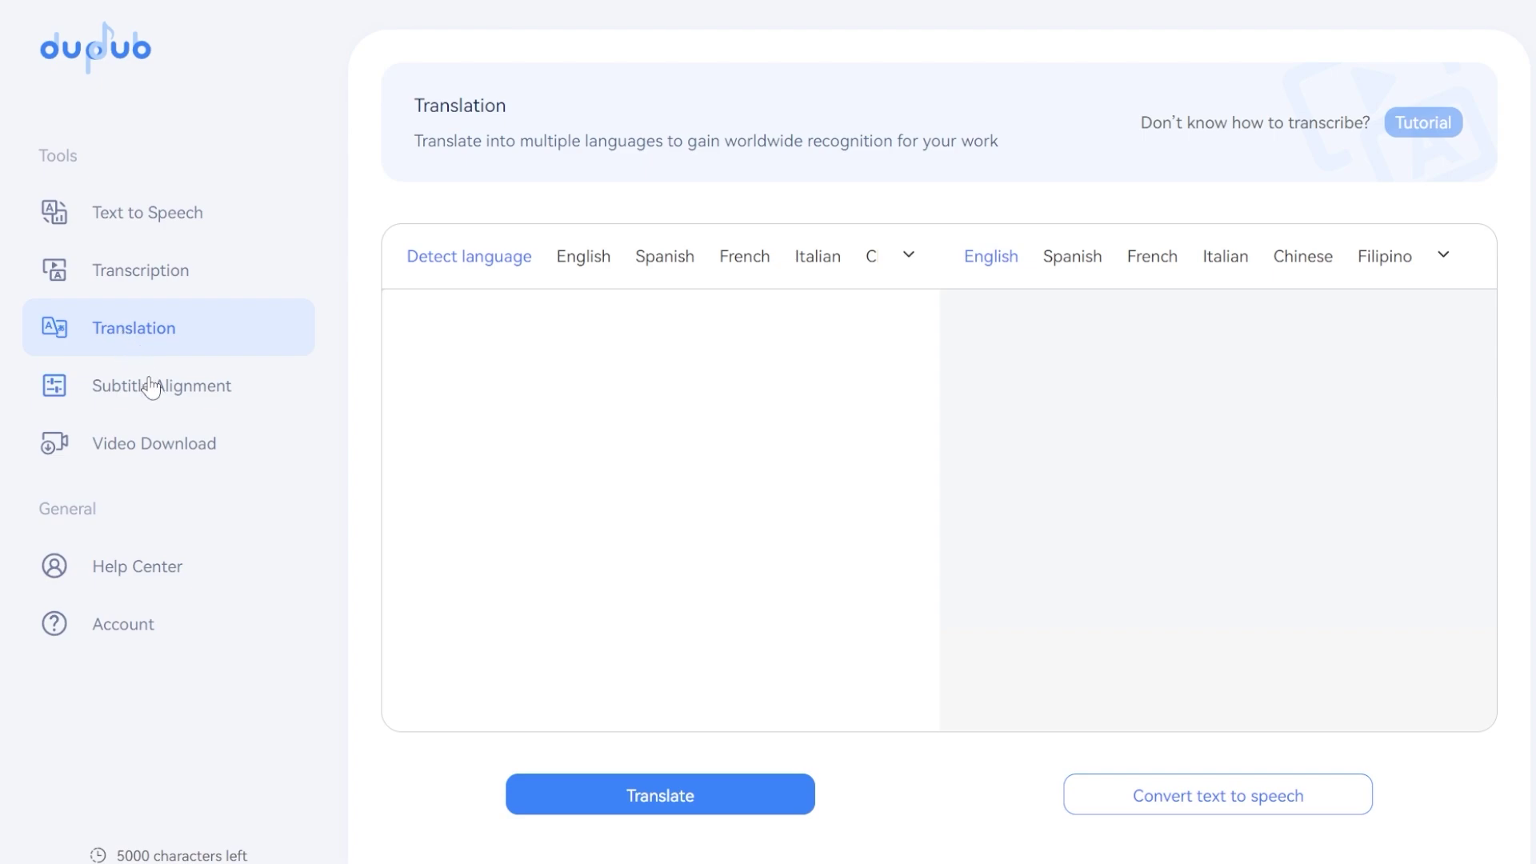
left_click(158, 409)
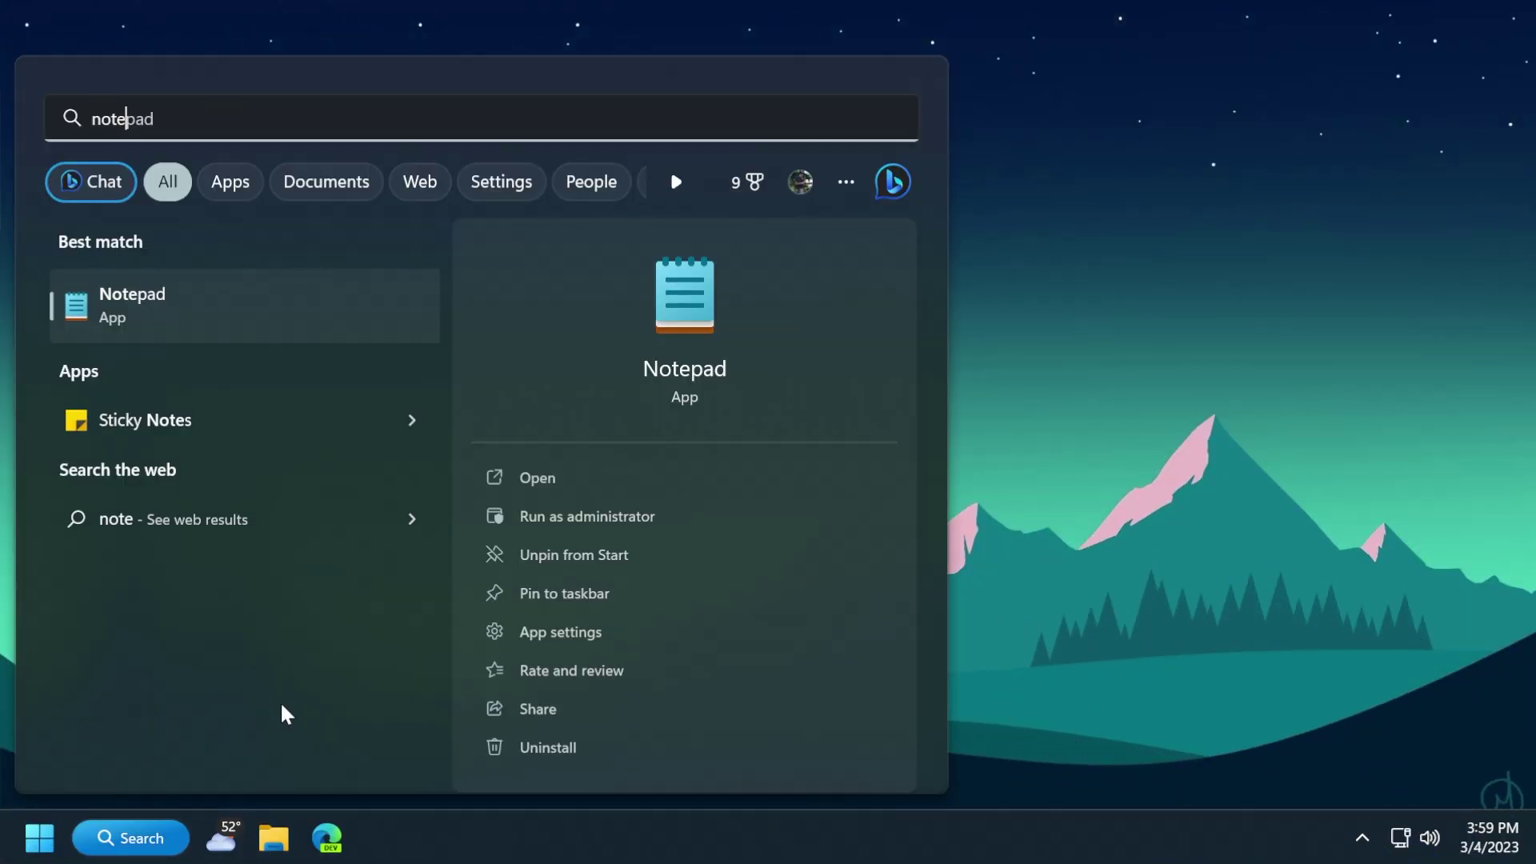
- Launch Notepad and add three blank tabs, giving four Untitled tabs
key("Return")
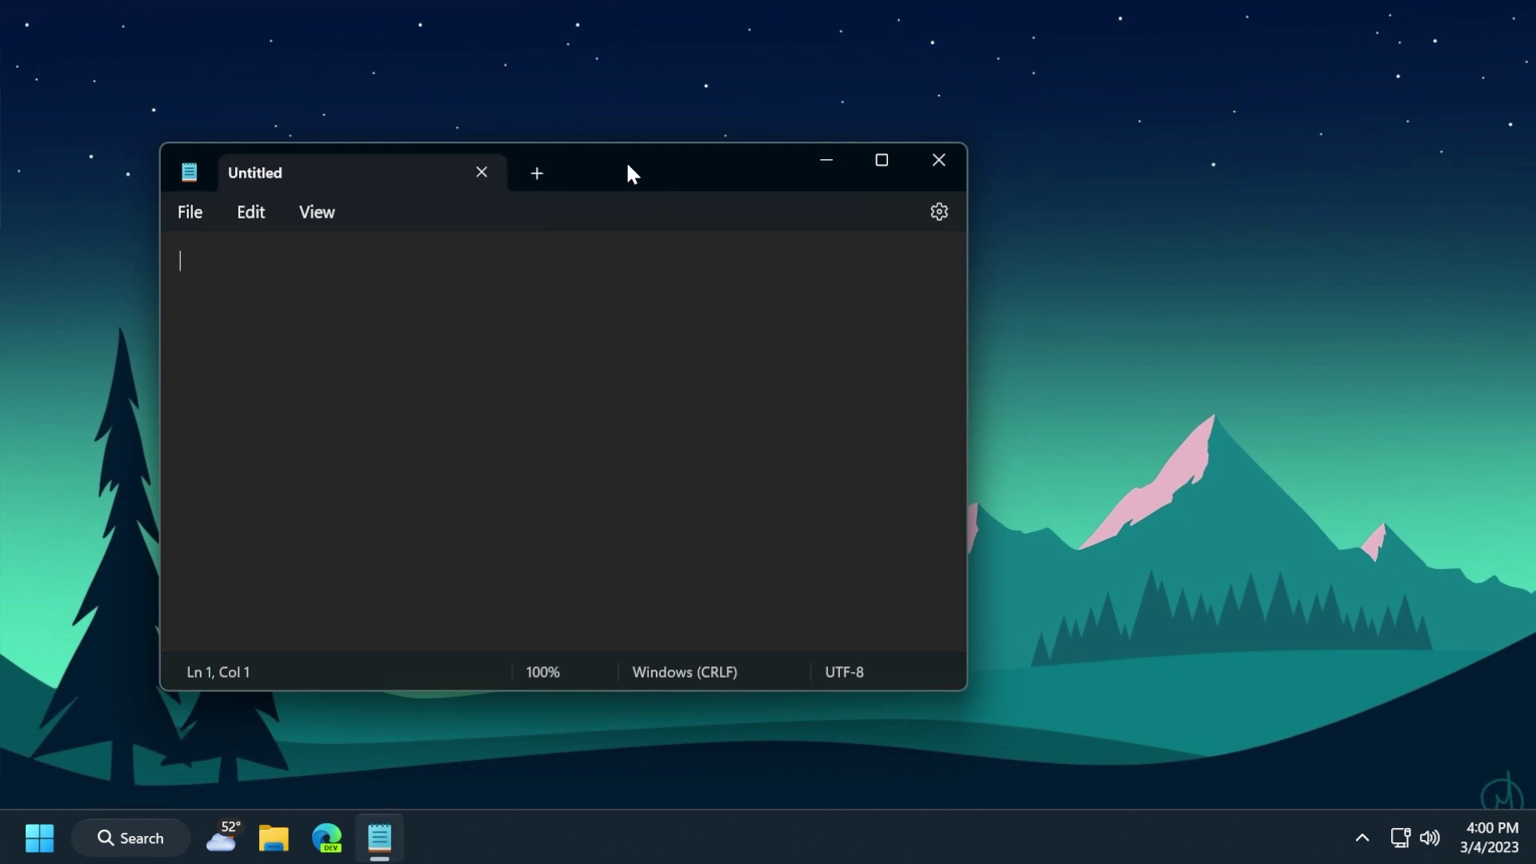
left_click_drag(628, 168, 644, 181)
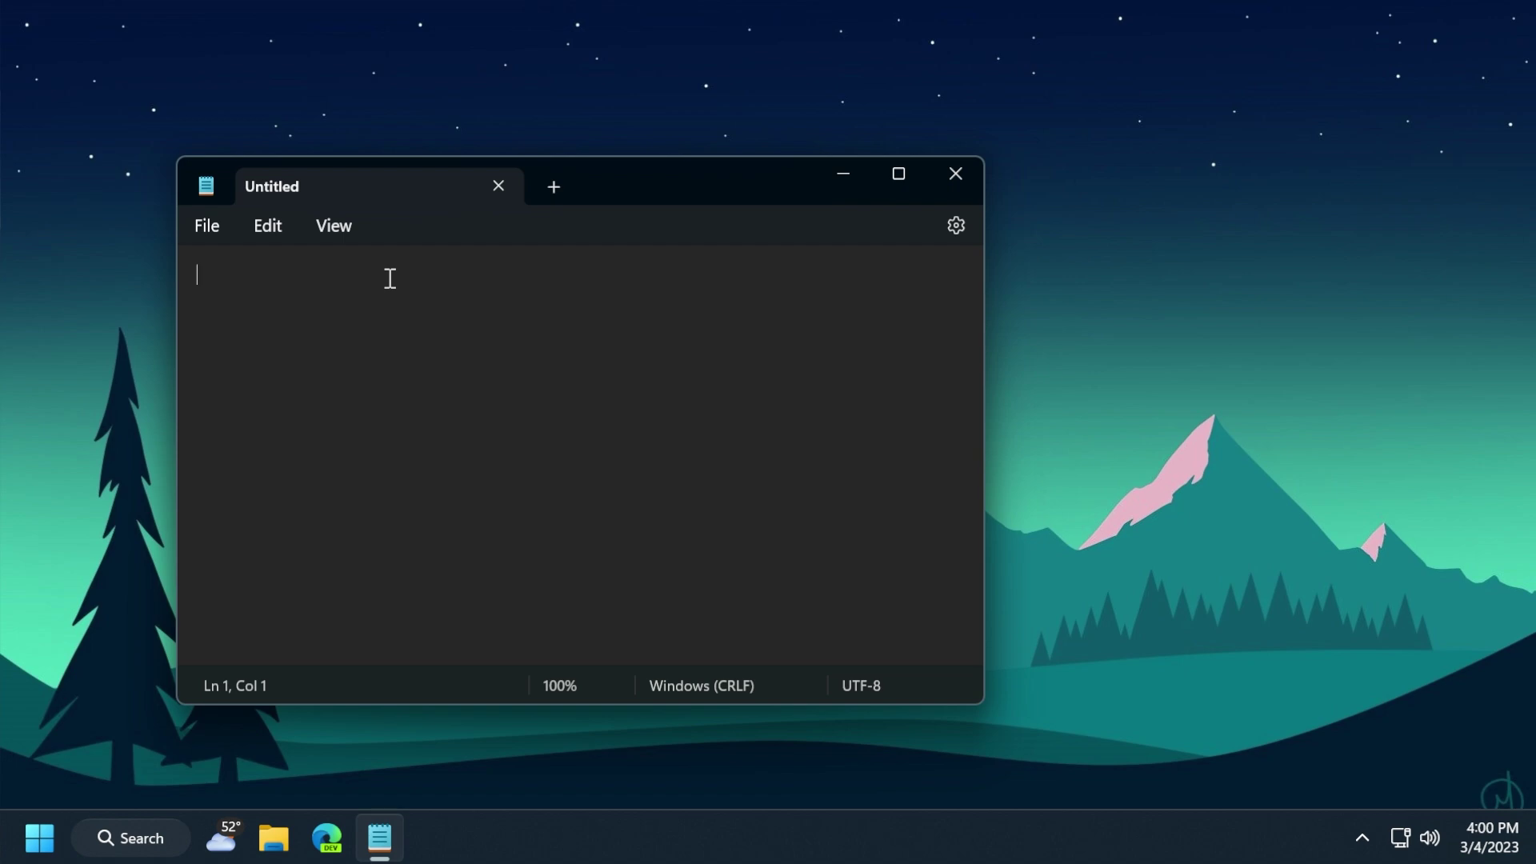
left_click(549, 192)
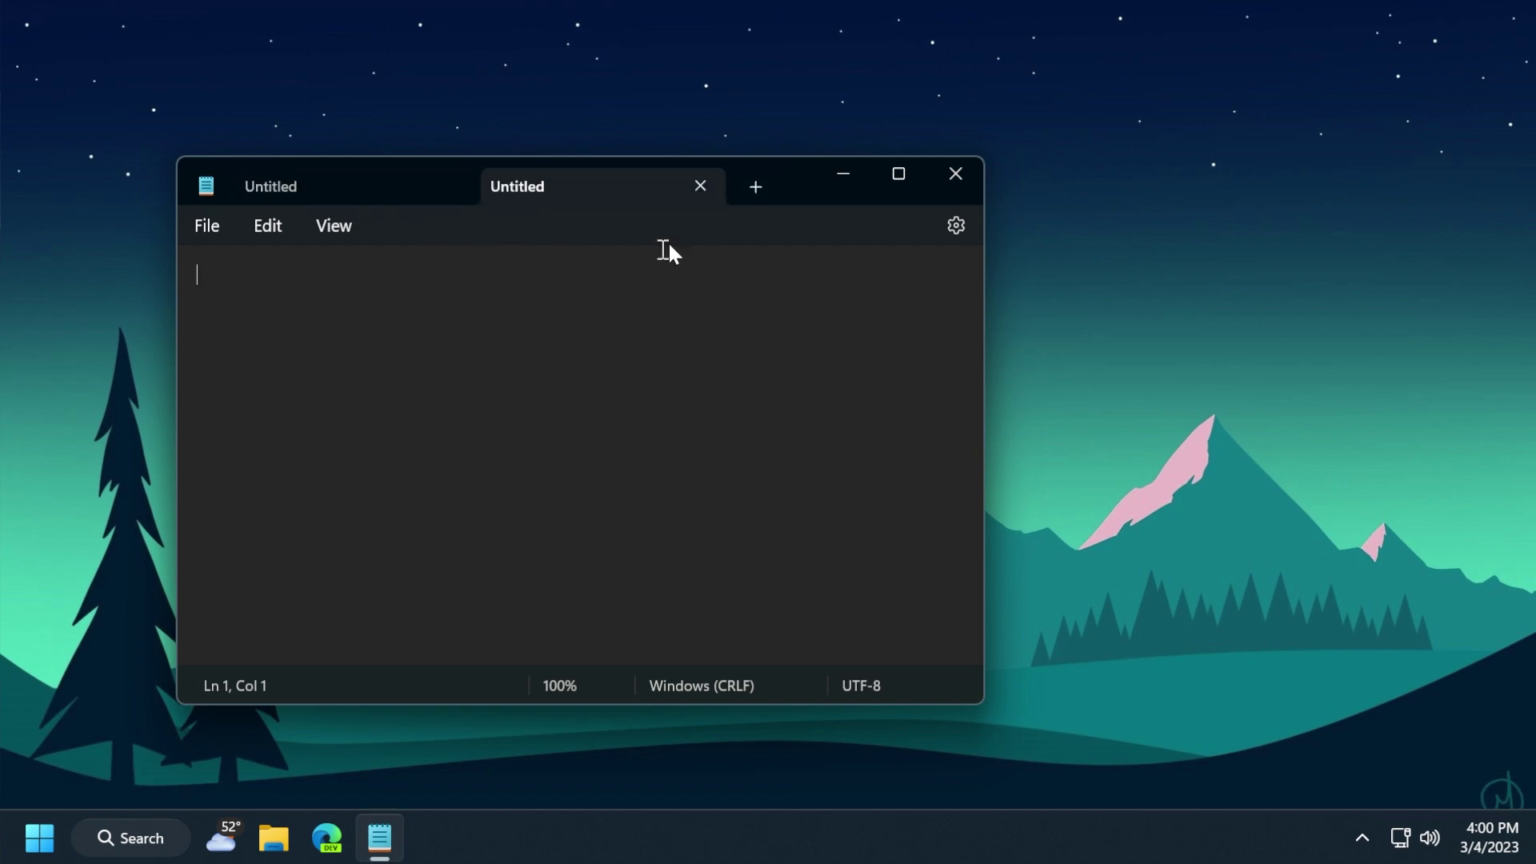
left_click(750, 190)
left_click(750, 192)
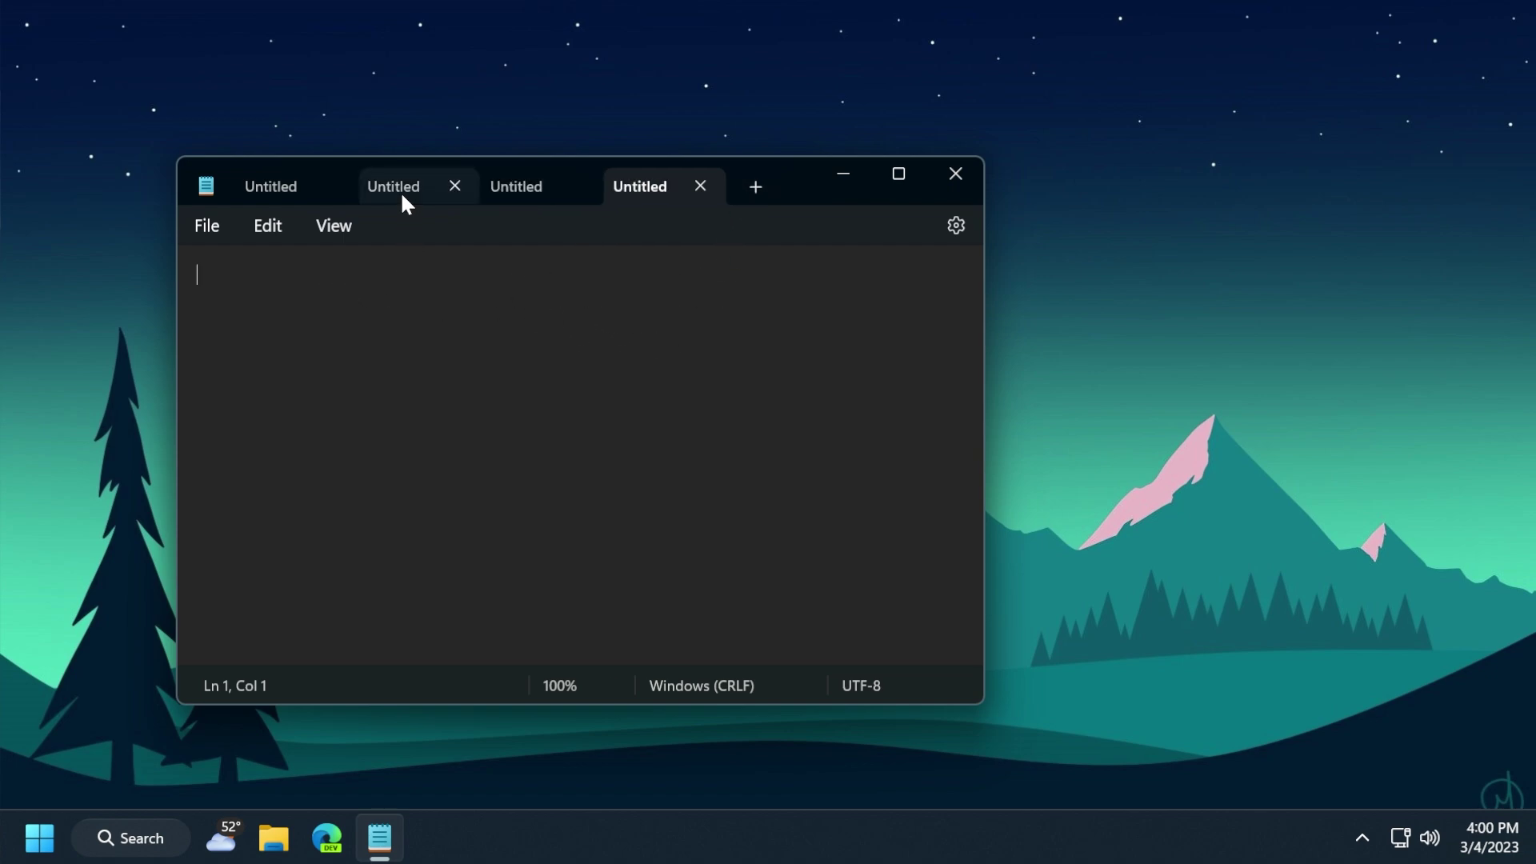
- Activate the first Untitled tab and view its tab menu without closing anything
left_click(290, 189)
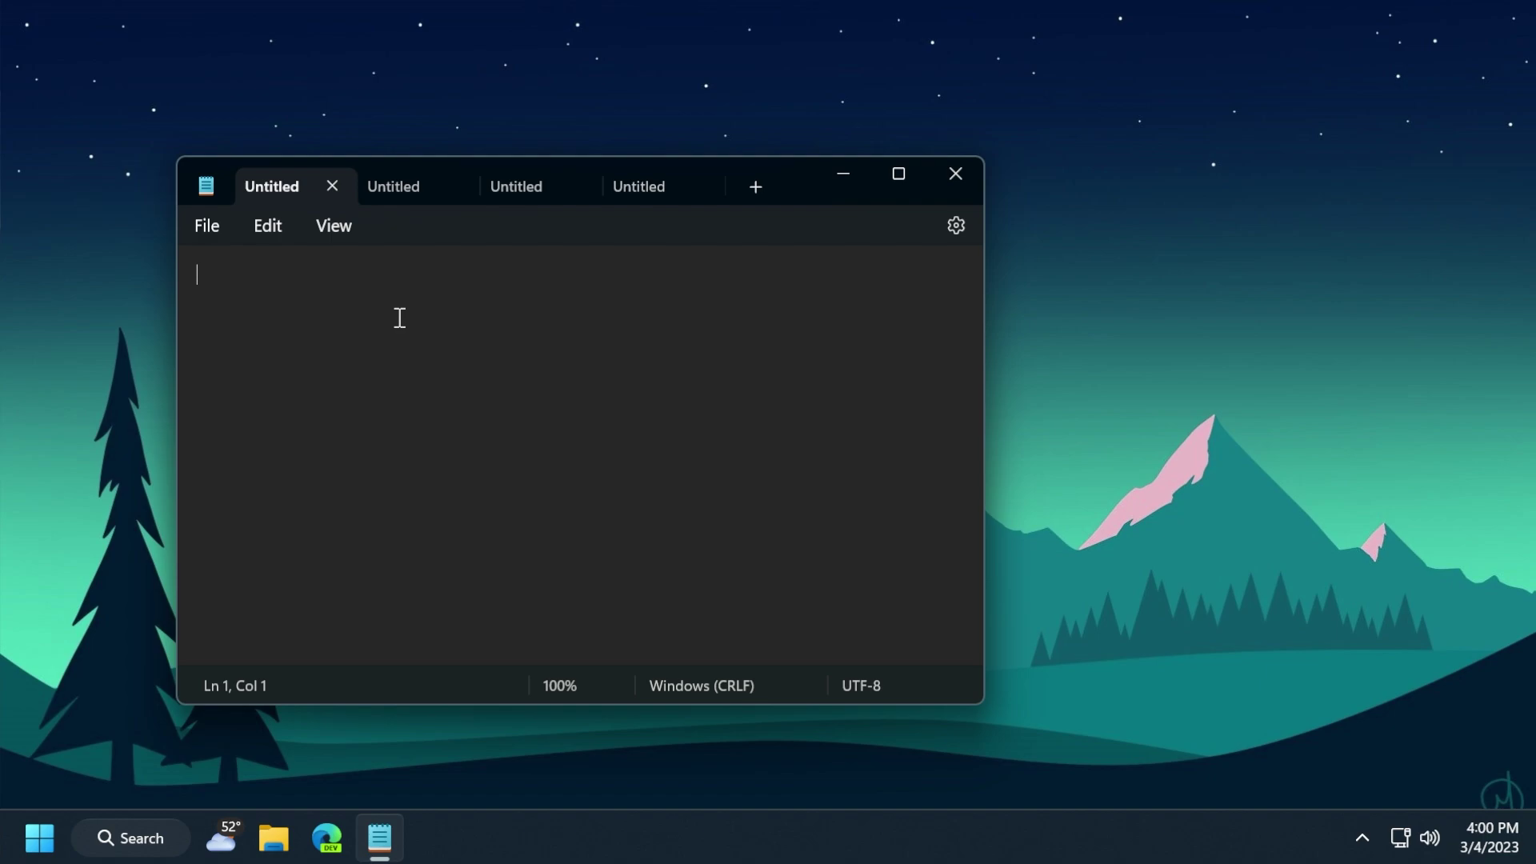
right_click(278, 187)
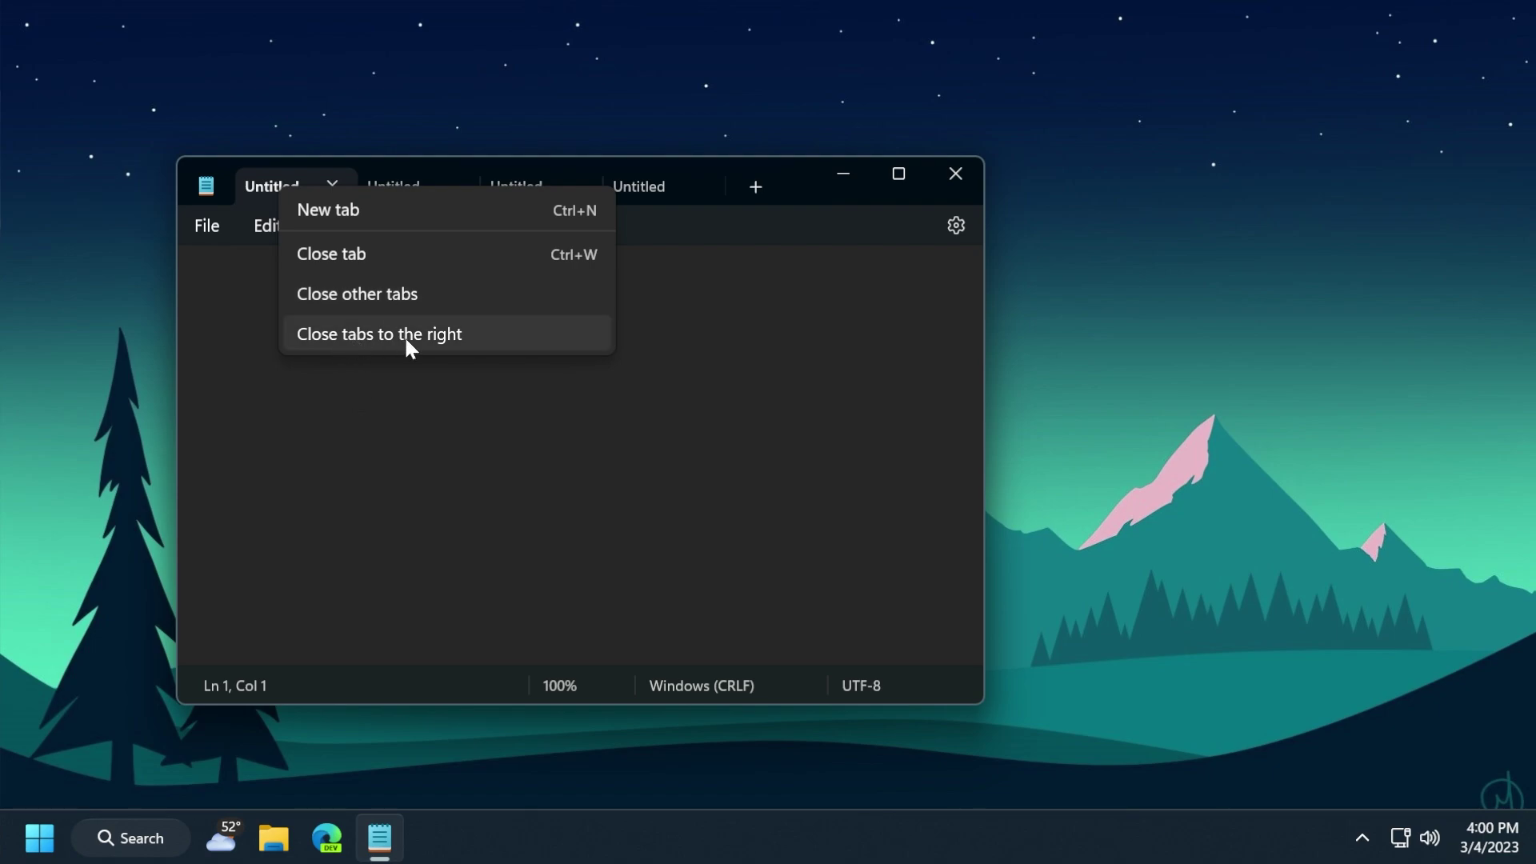
left_click(400, 376)
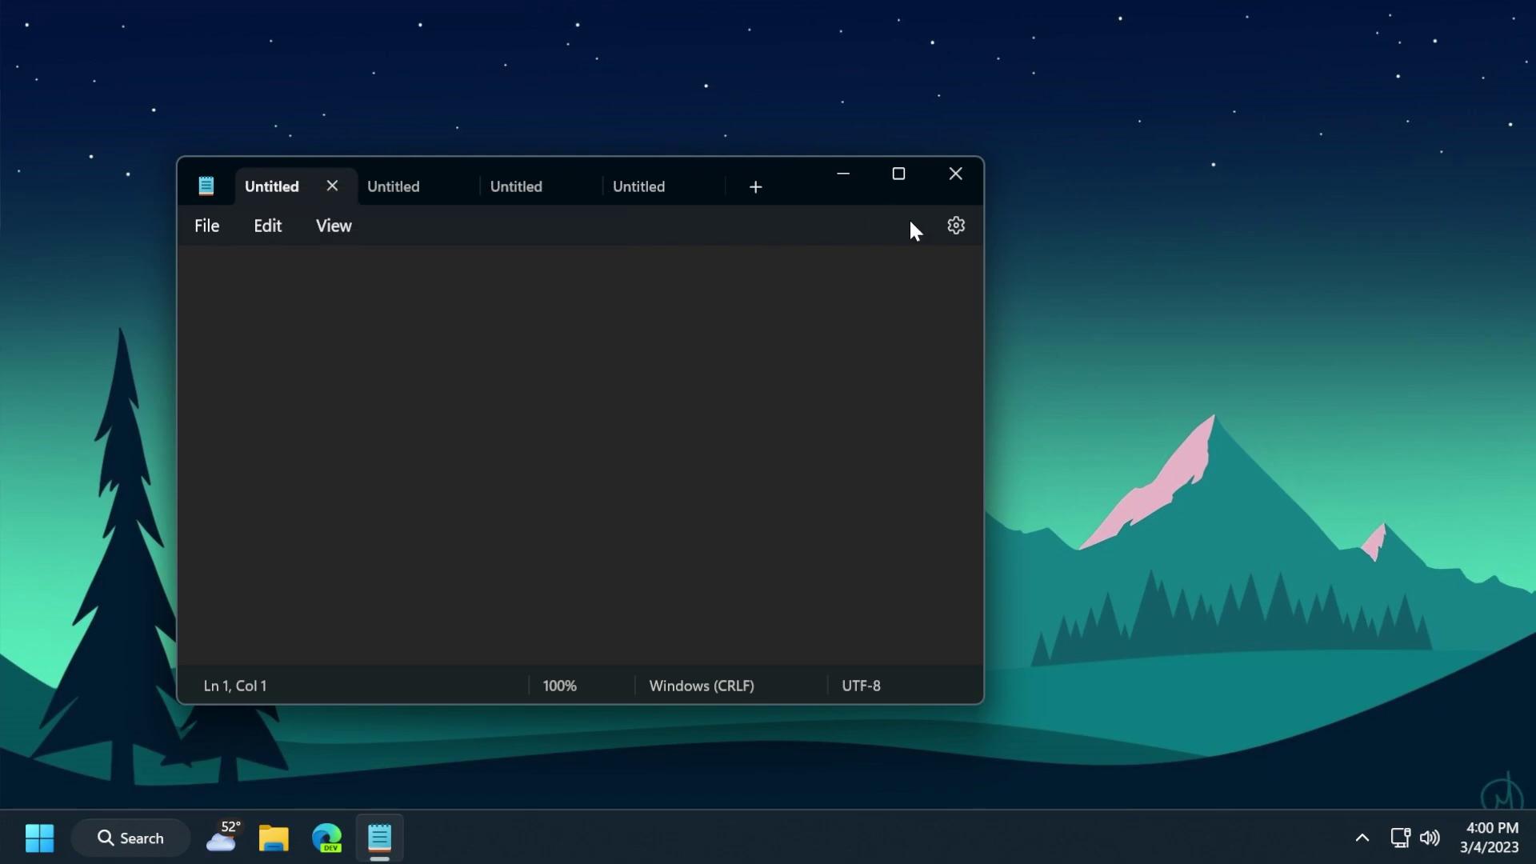
left_click(955, 228)
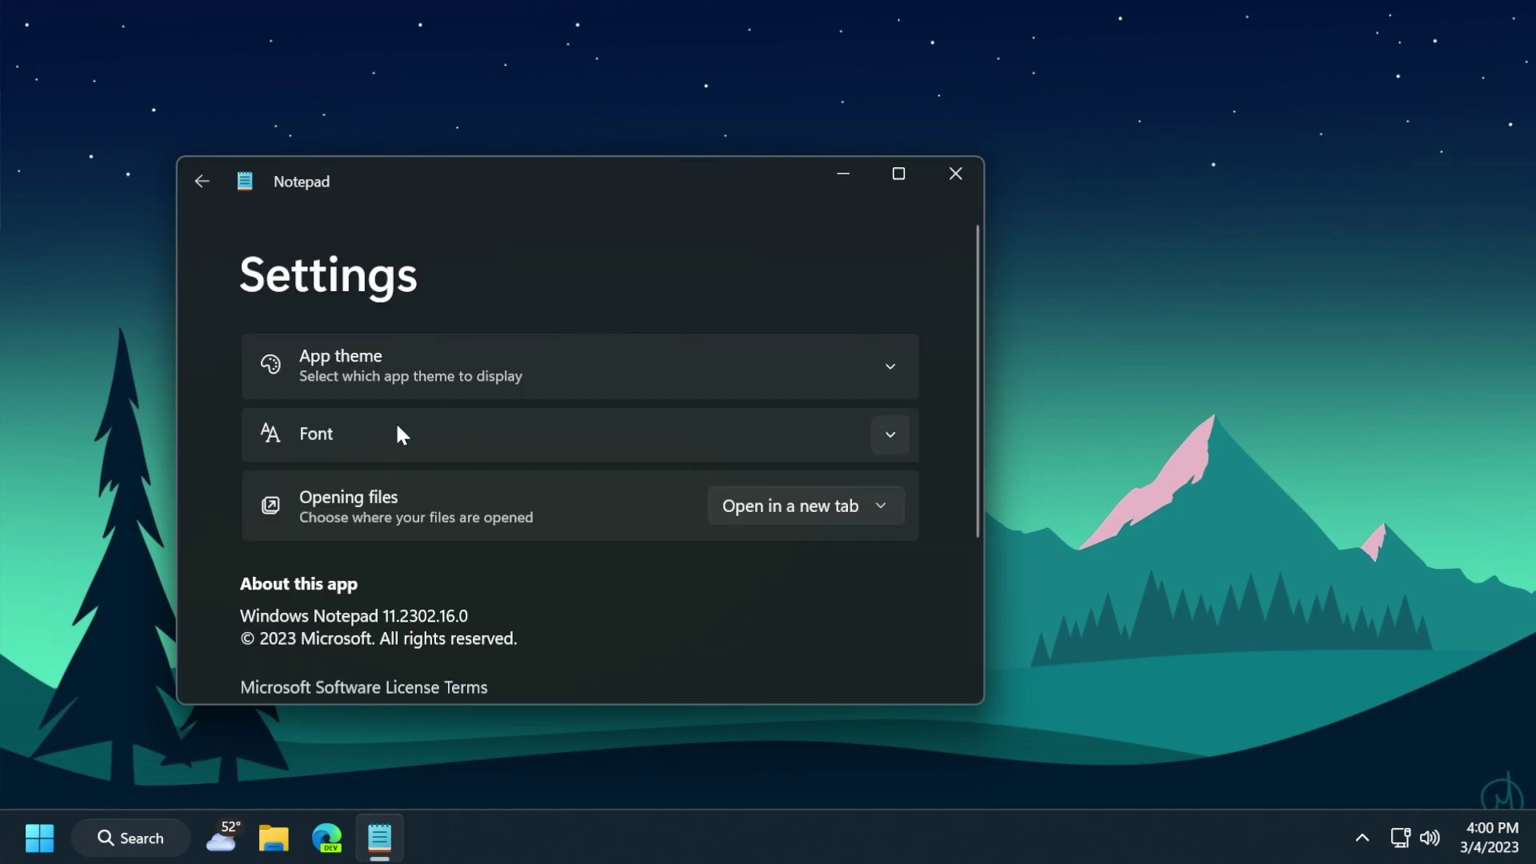
scroll(398, 426, "down", 1)
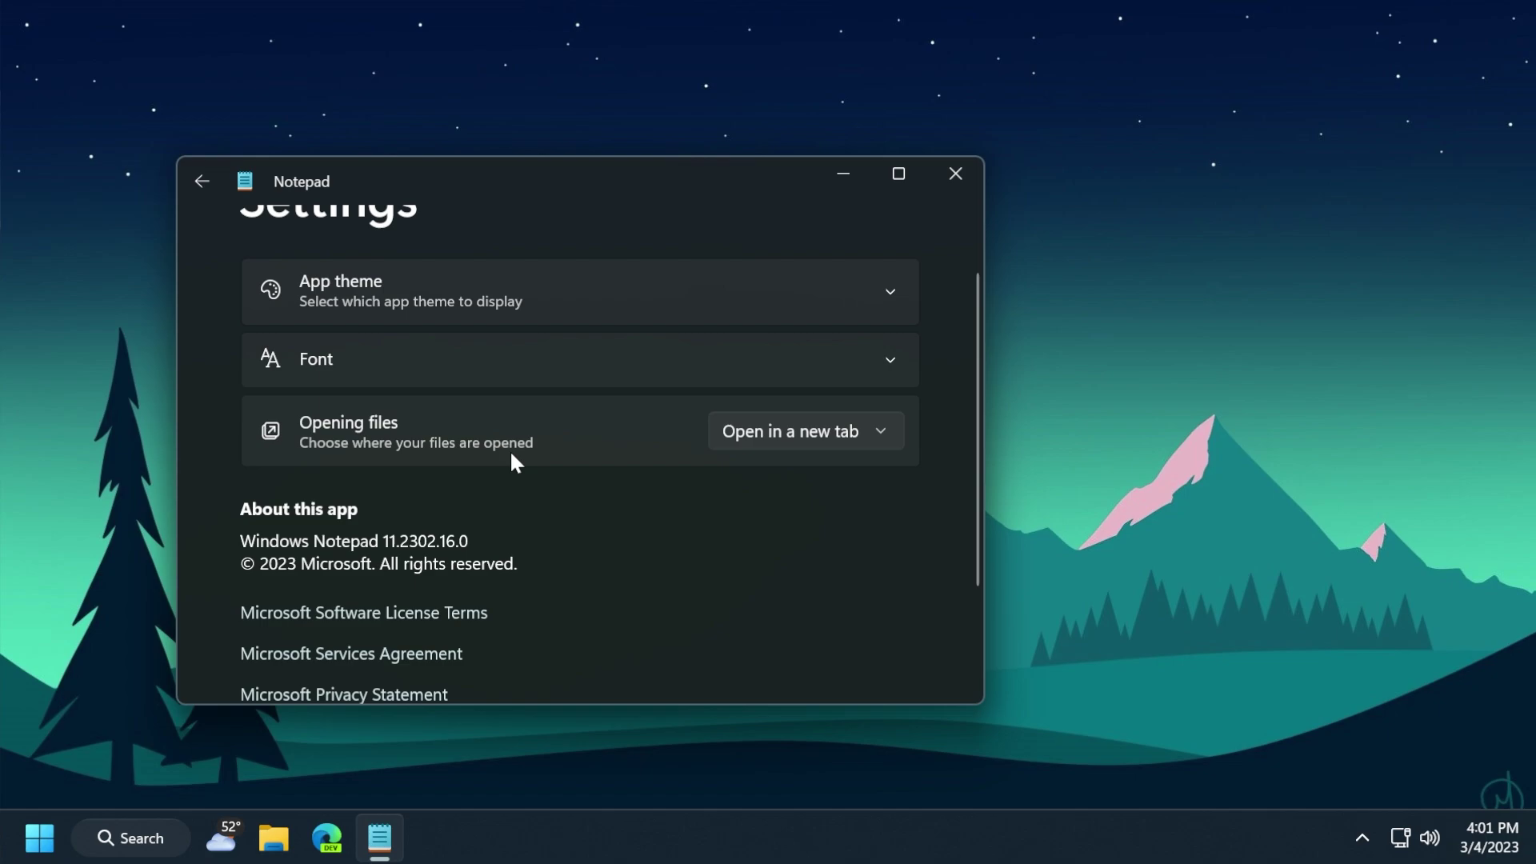
left_click(794, 431)
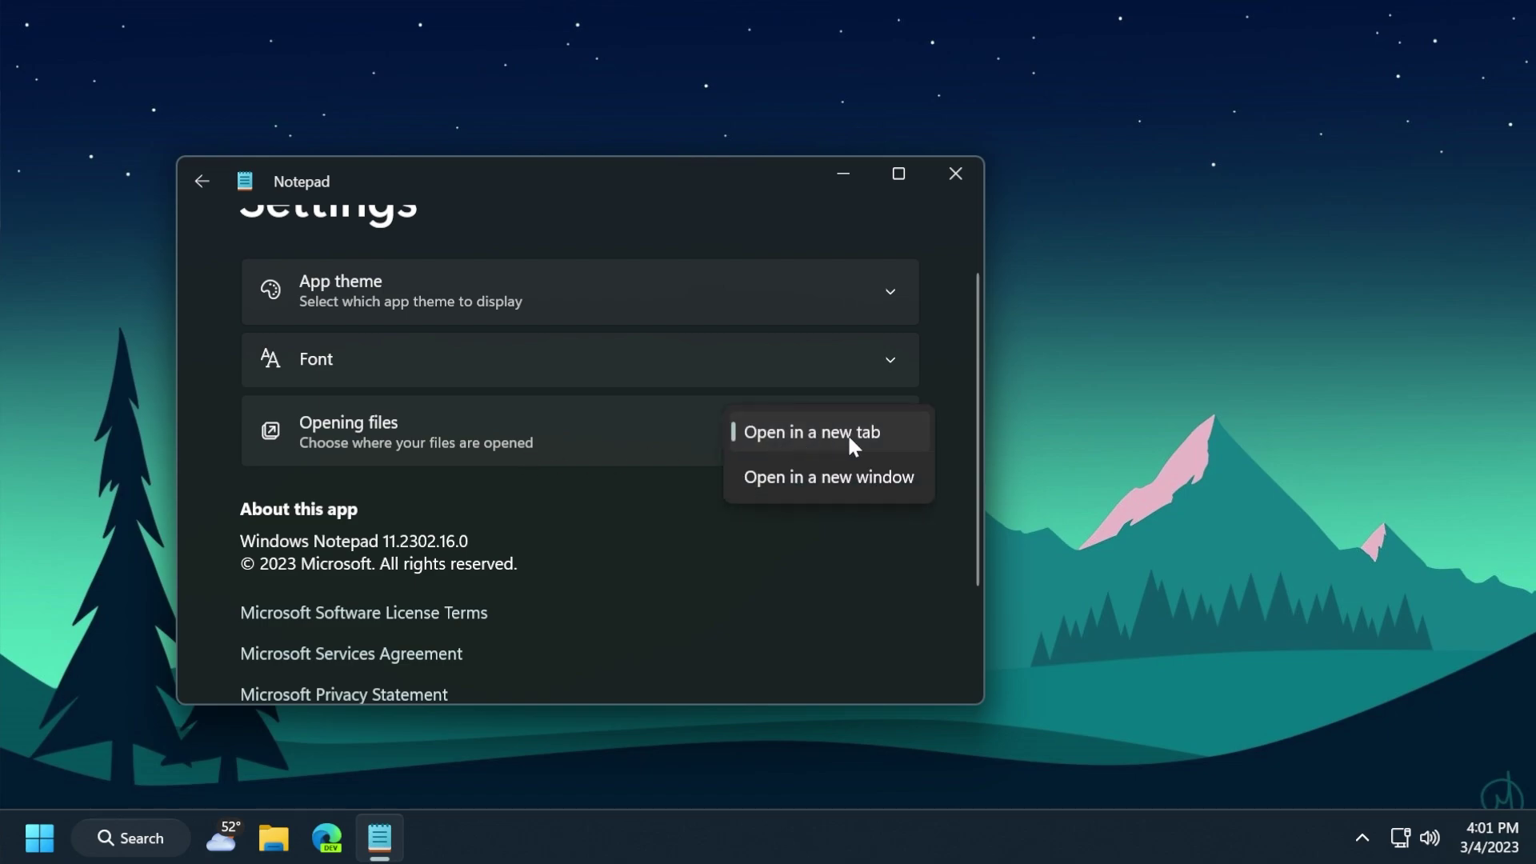
left_click(792, 535)
left_click(212, 200)
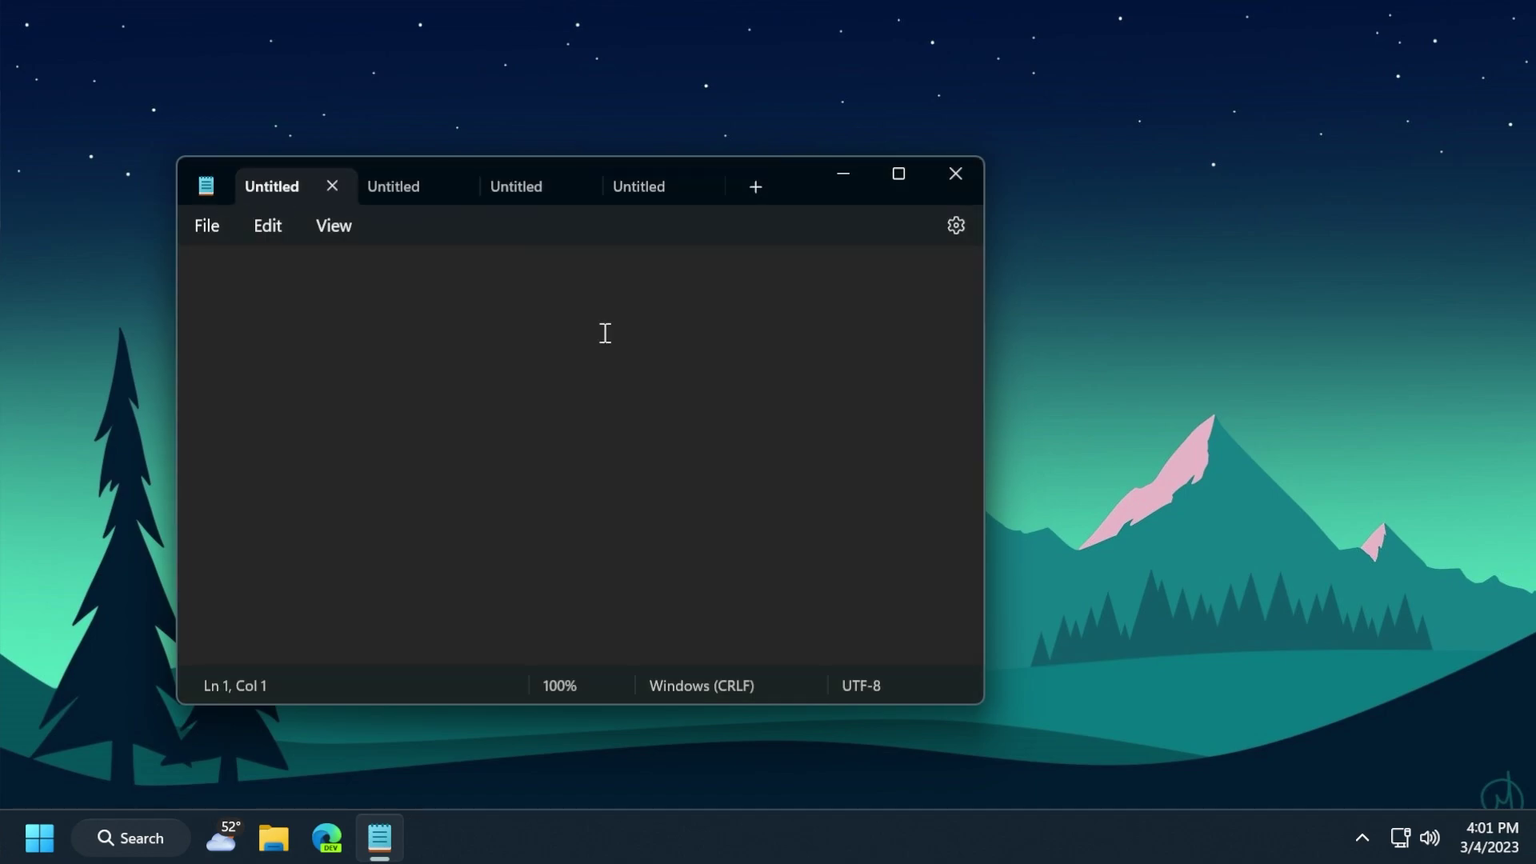
left_click(957, 225)
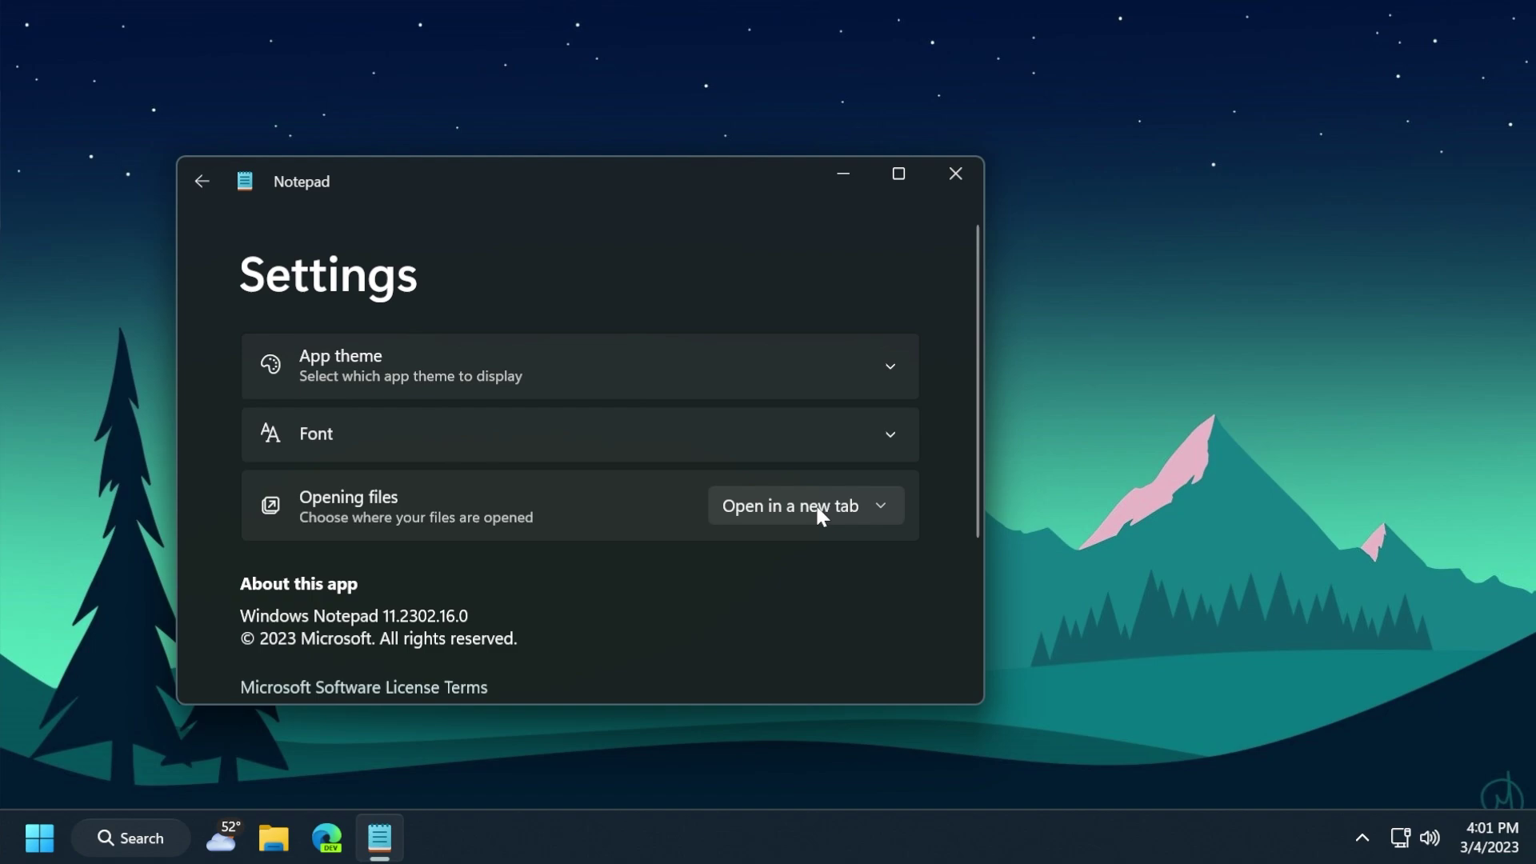
left_click(207, 189)
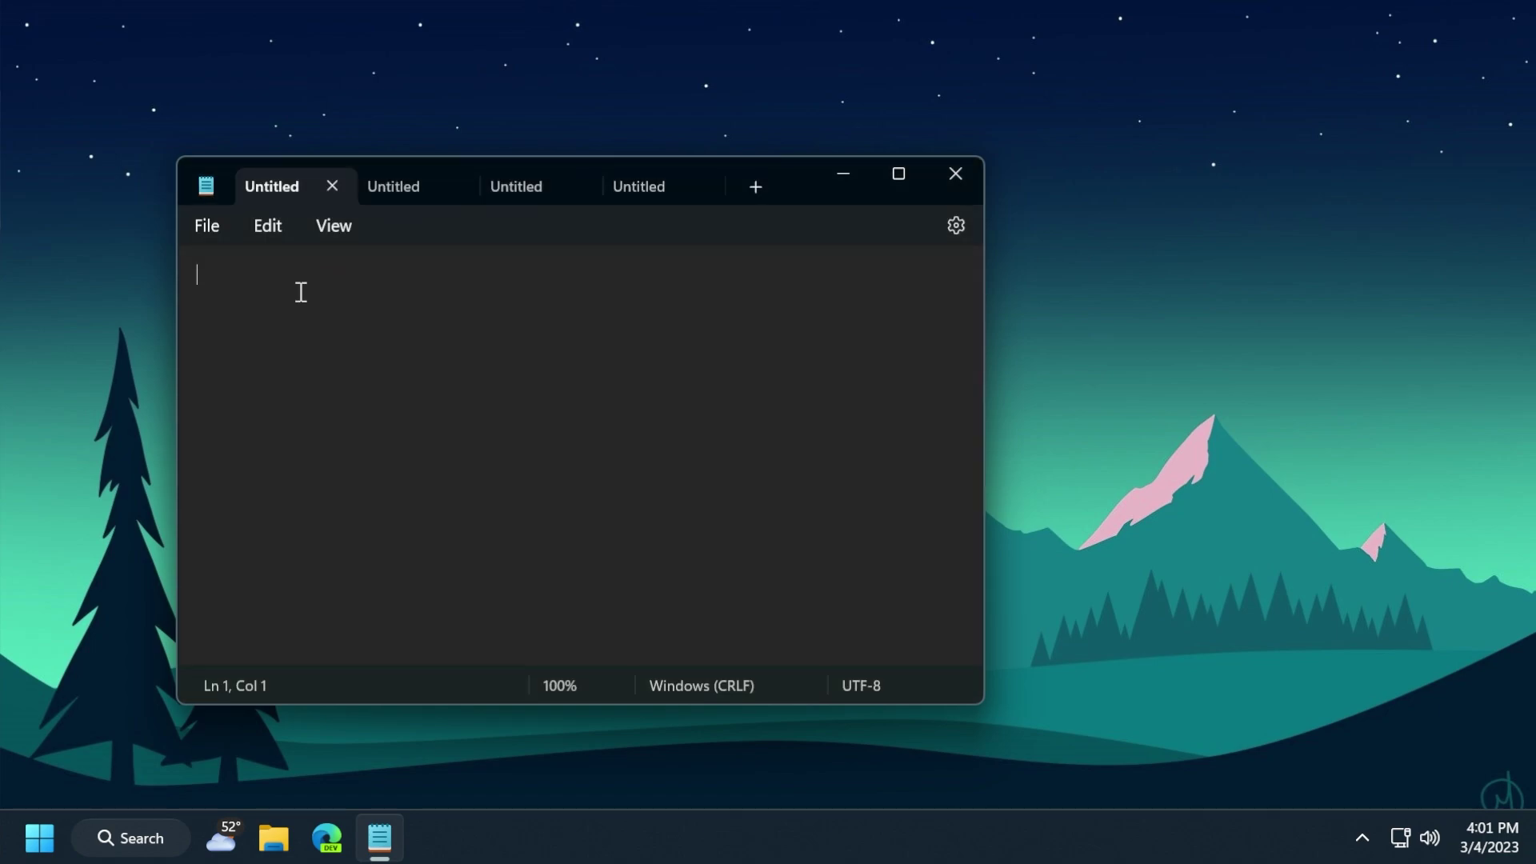
- Type 'tech based' into the first tab, then switch to the second tab
type("tech bas")
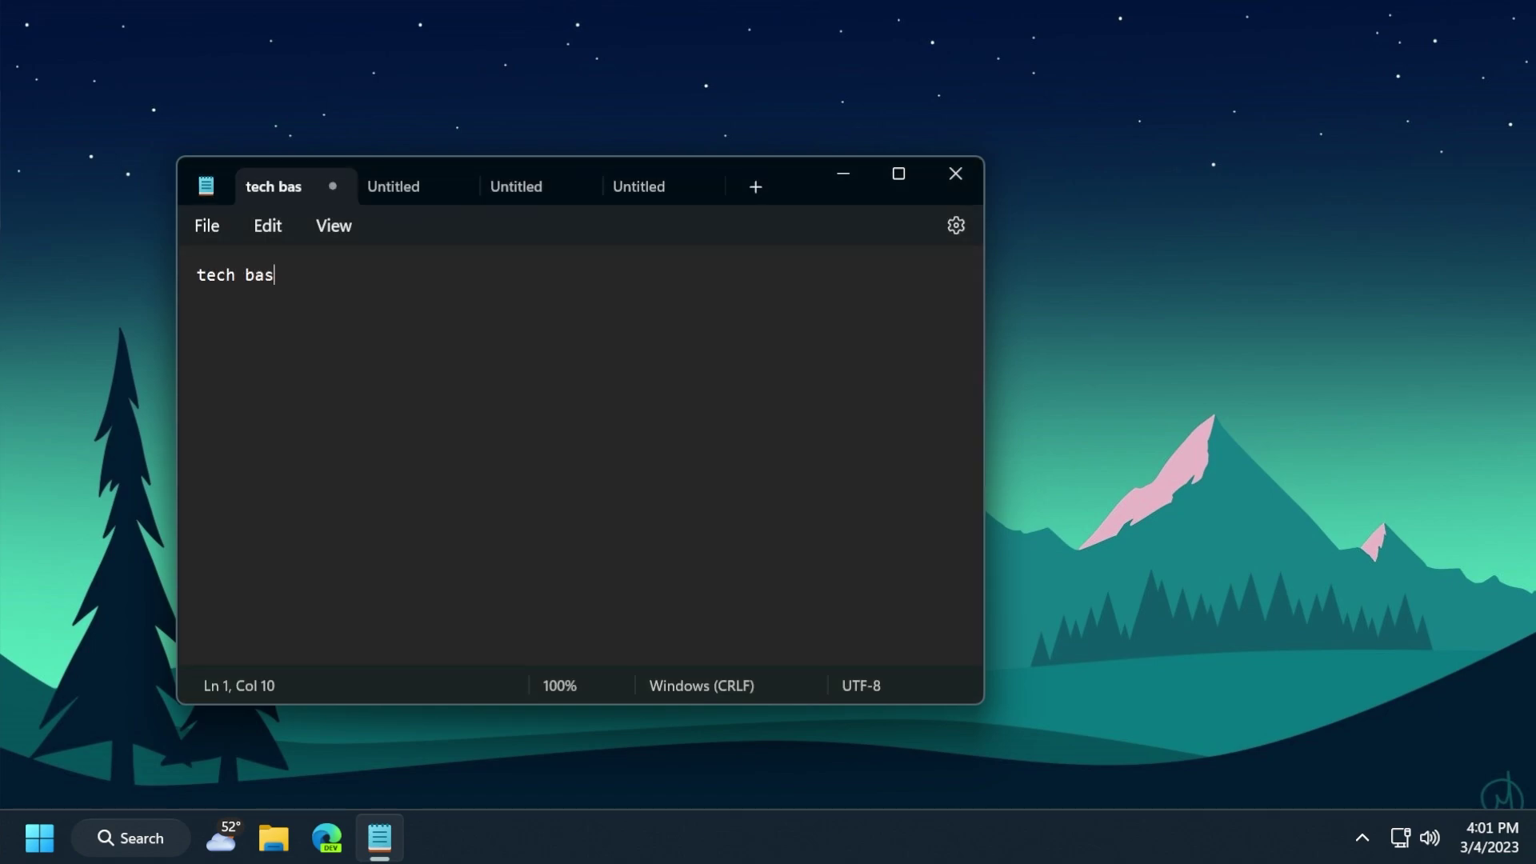
type("ed")
left_click(407, 191)
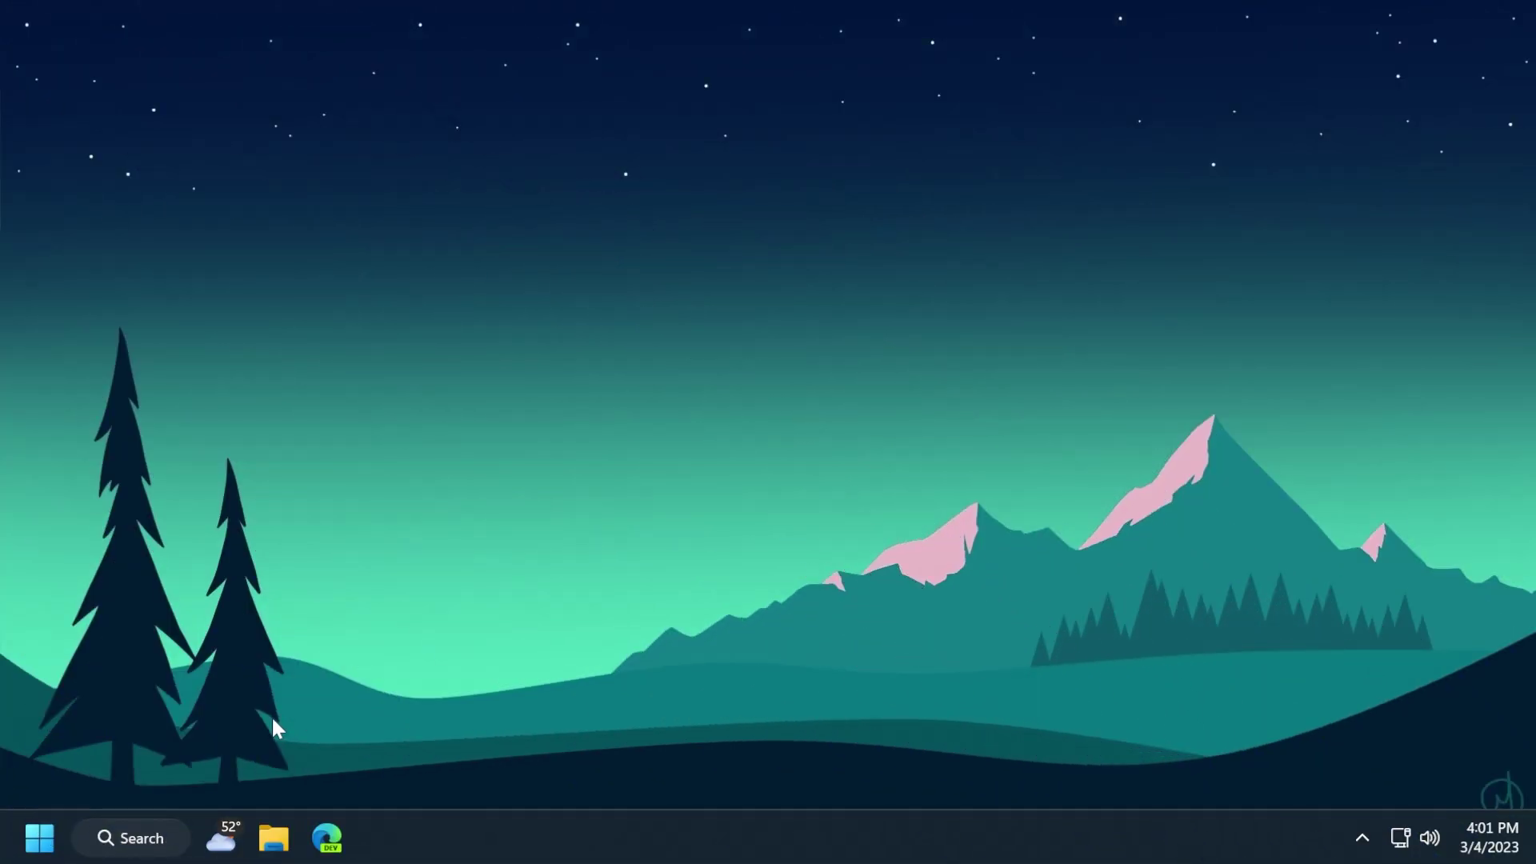
- Launch Snipping Tool from a 'sni' Start search and switch it to video recording mode
left_click(136, 843)
type("sni")
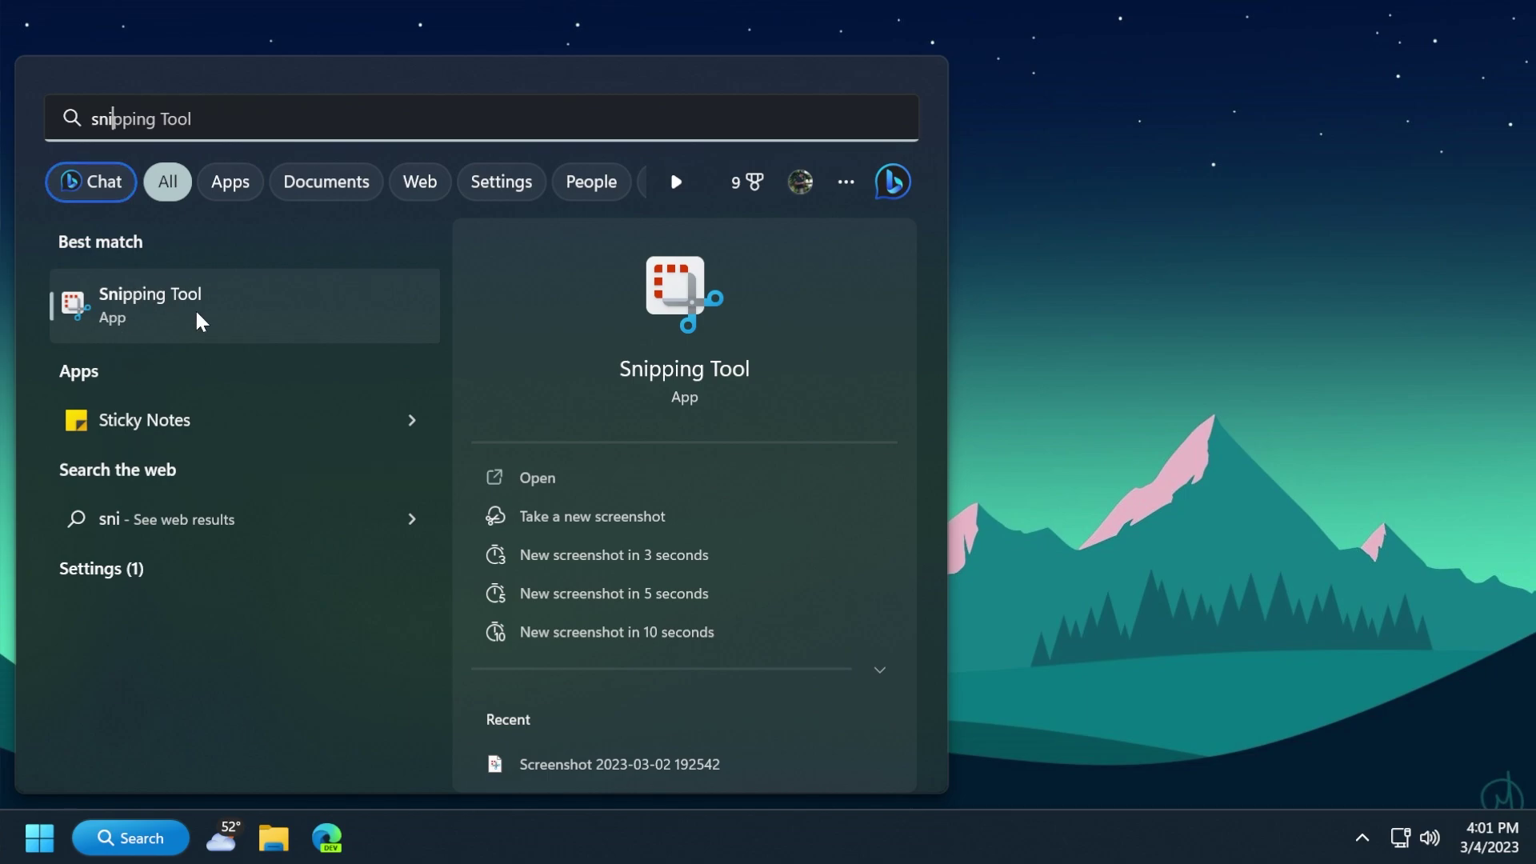
left_click(199, 320)
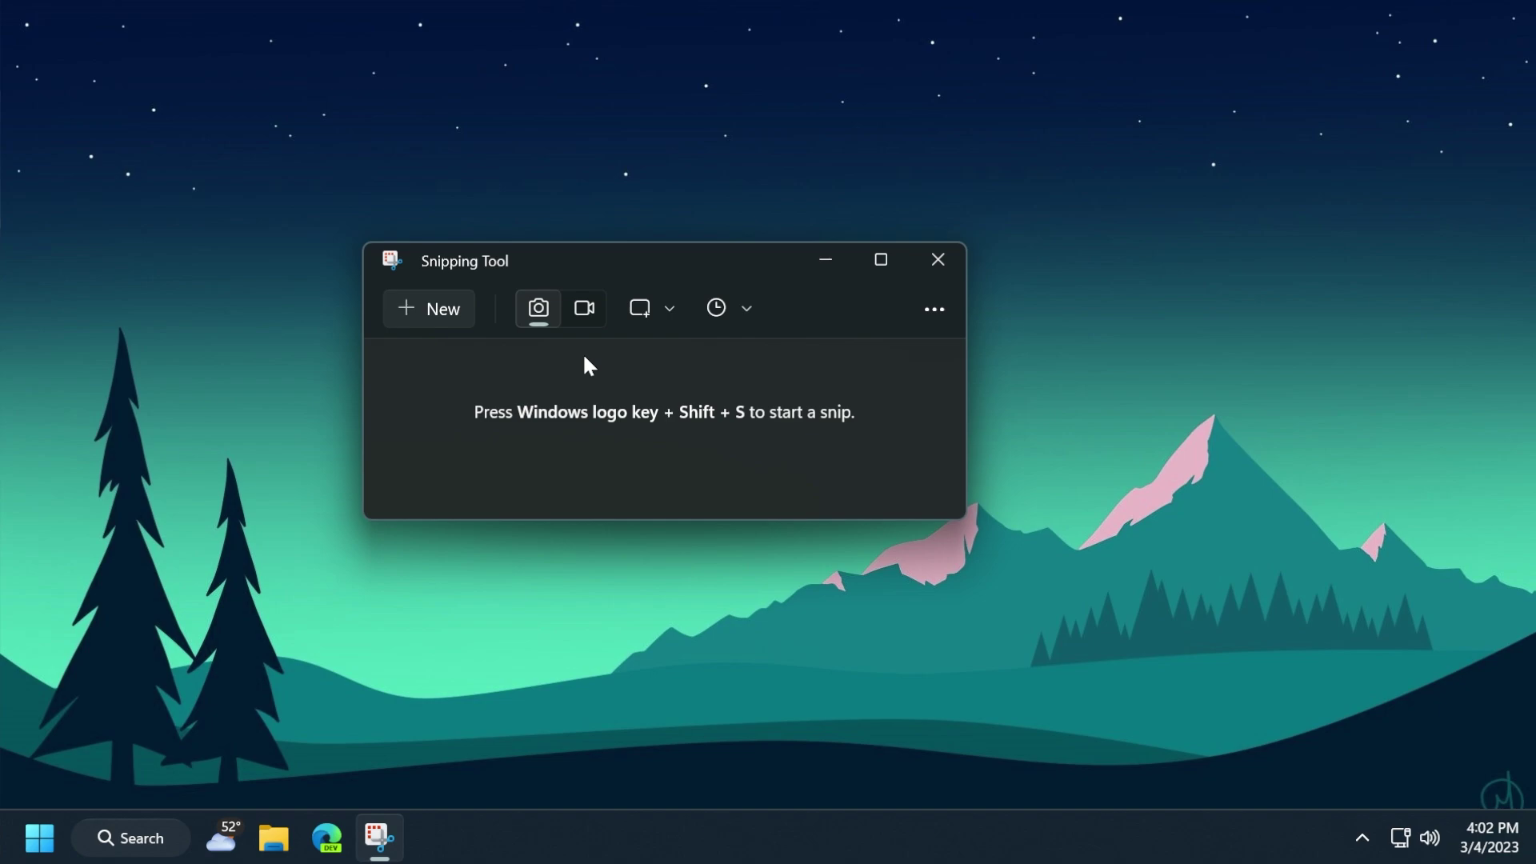
left_click(594, 320)
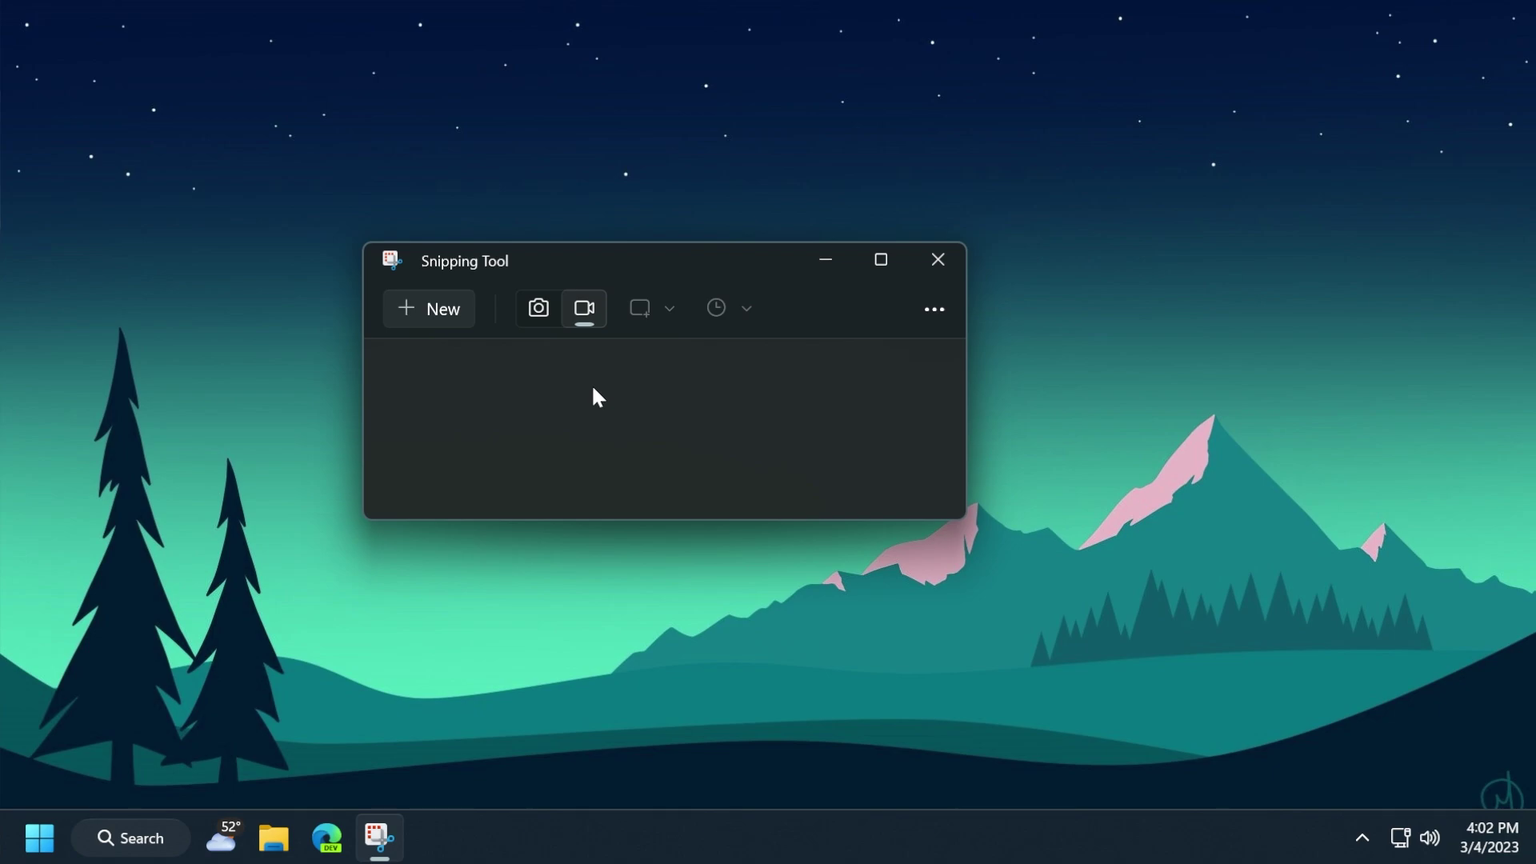
- Record a region covering most of the desktop, opening the desktop menu mid-recording
left_click(549, 317)
left_click(577, 306)
left_click(445, 309)
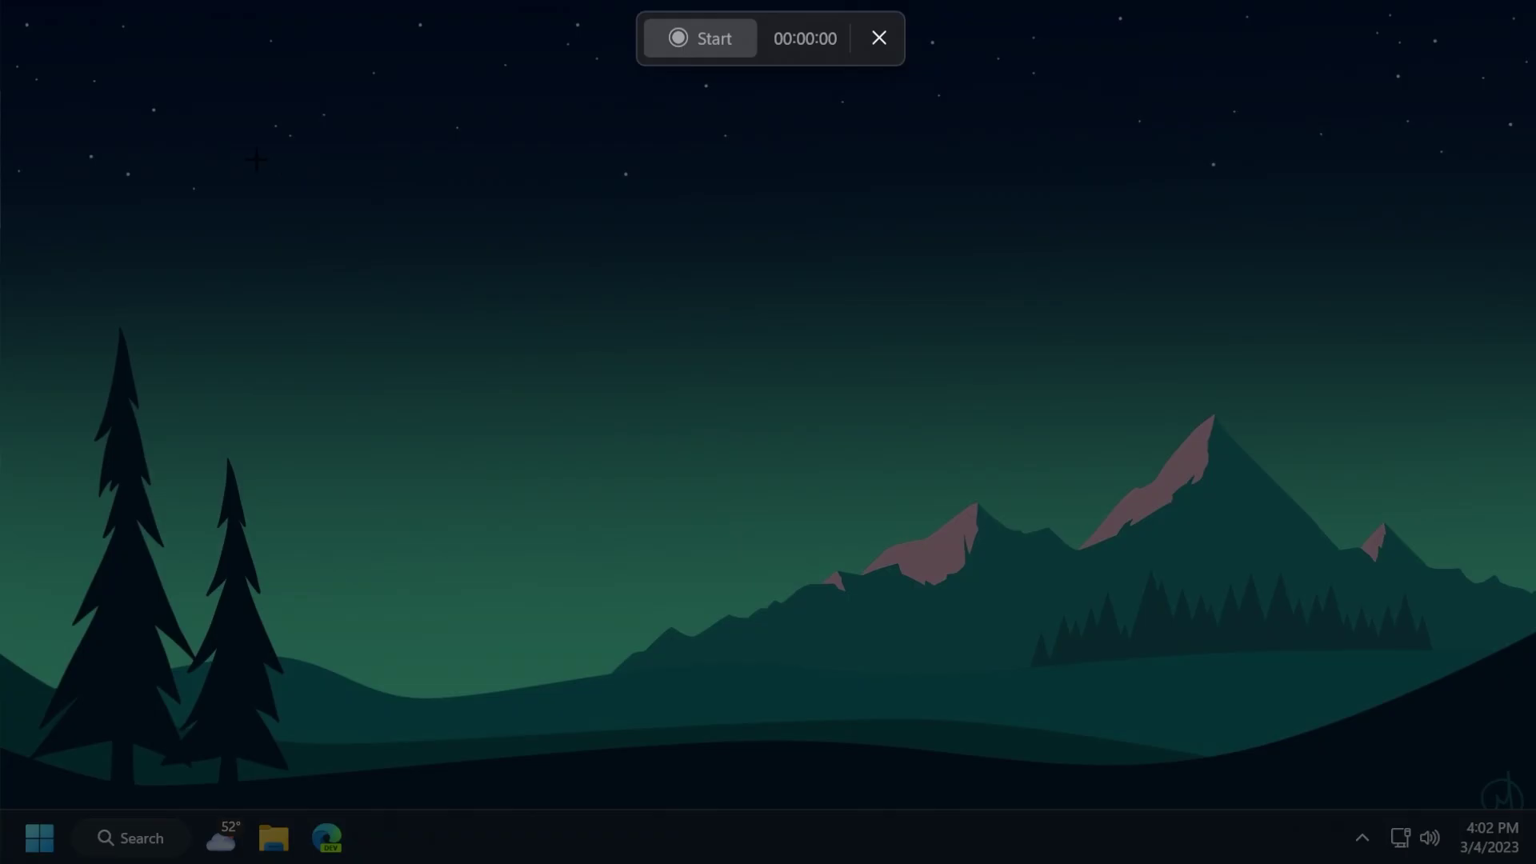
left_click_drag(231, 160, 1291, 751)
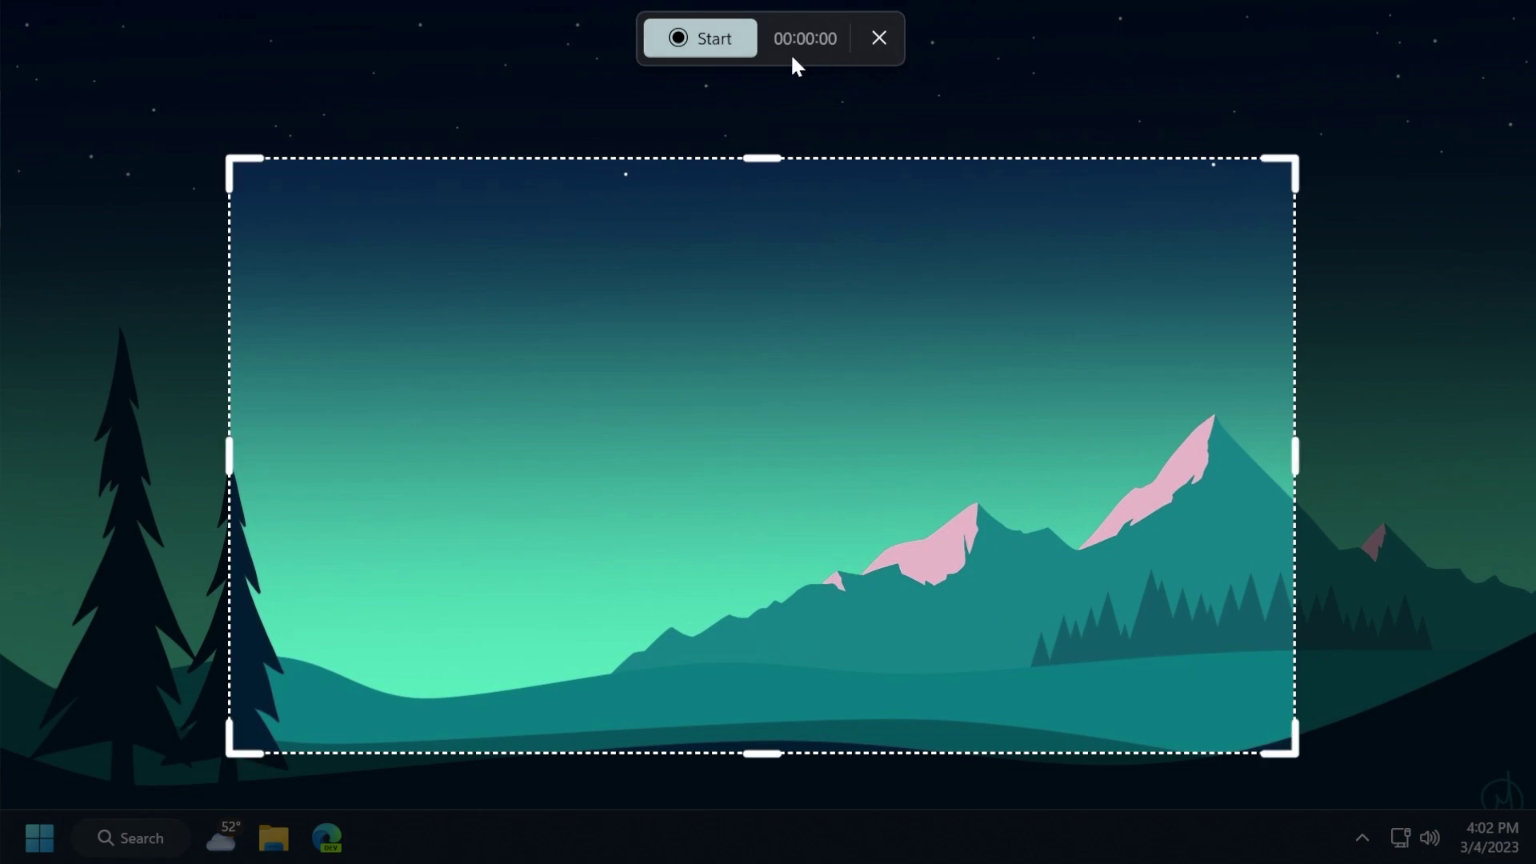
left_click(707, 51)
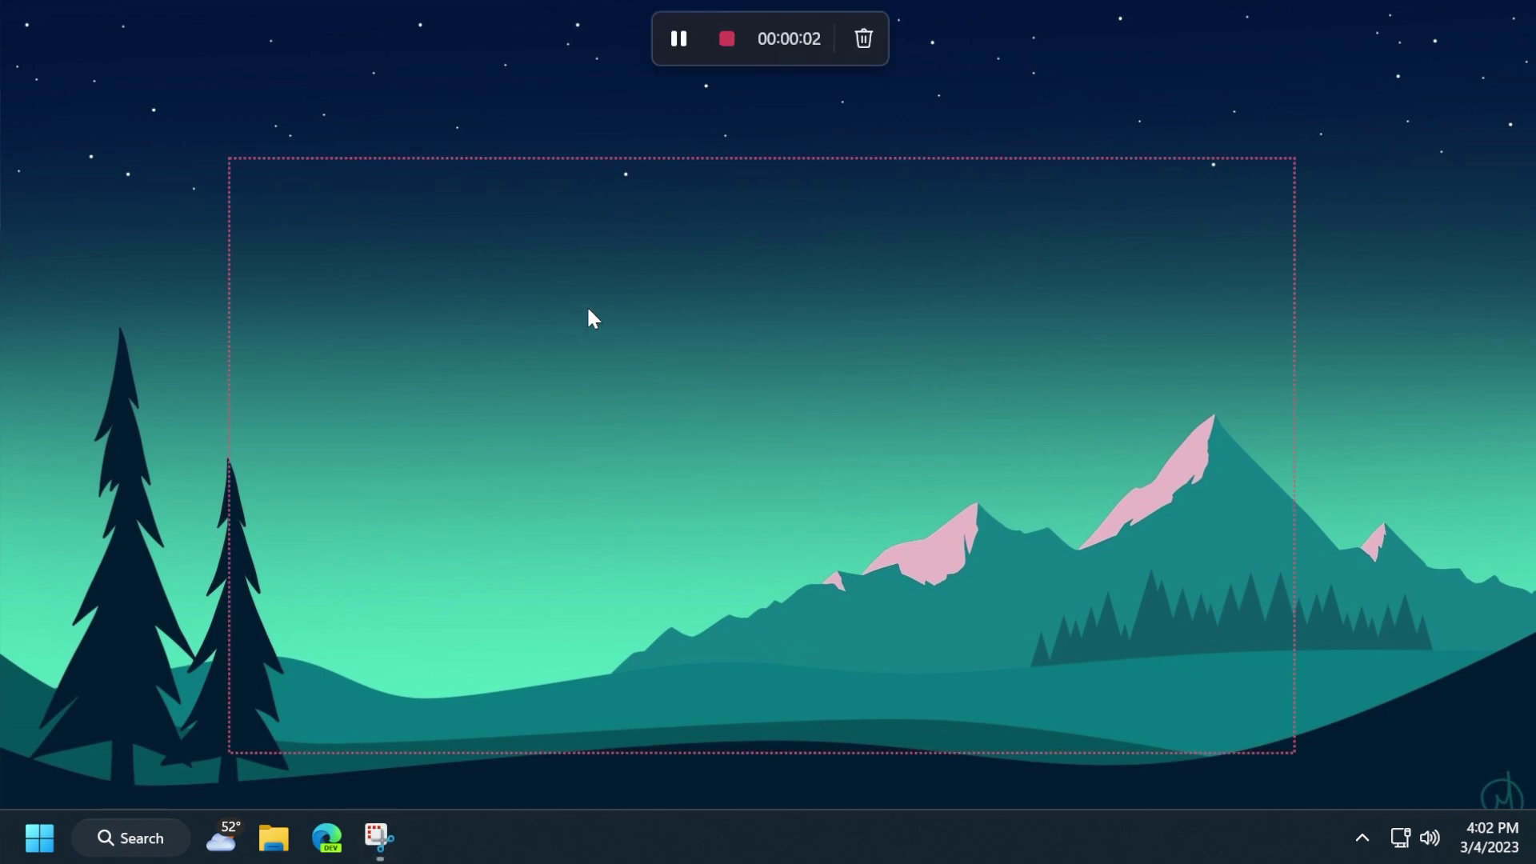
right_click(517, 358)
left_click(517, 358)
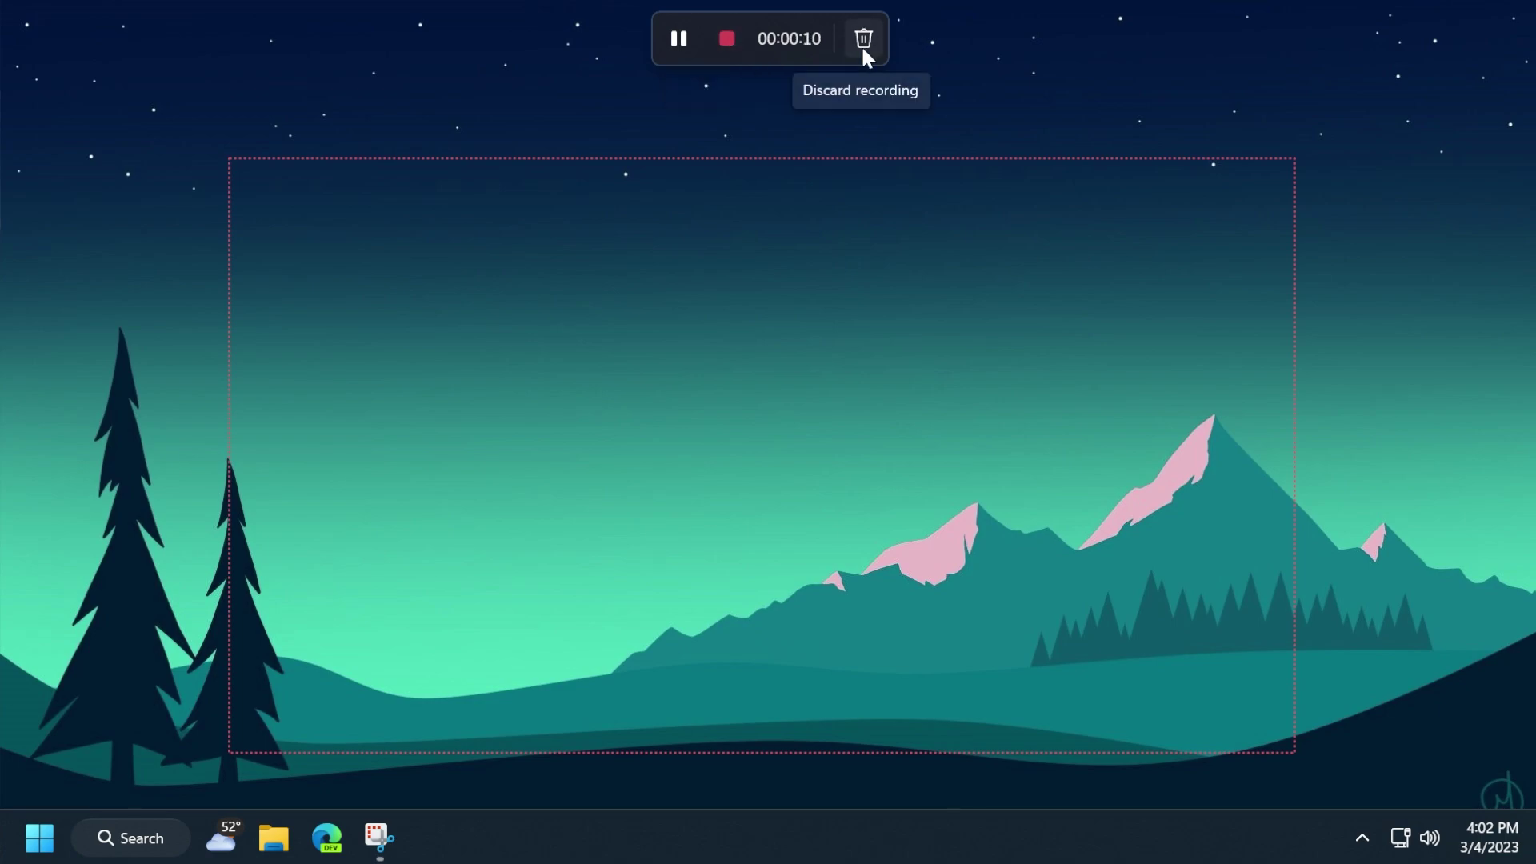
- Stop the recording, save it as an MP4 on the Desktop, and open the file
left_click(729, 44)
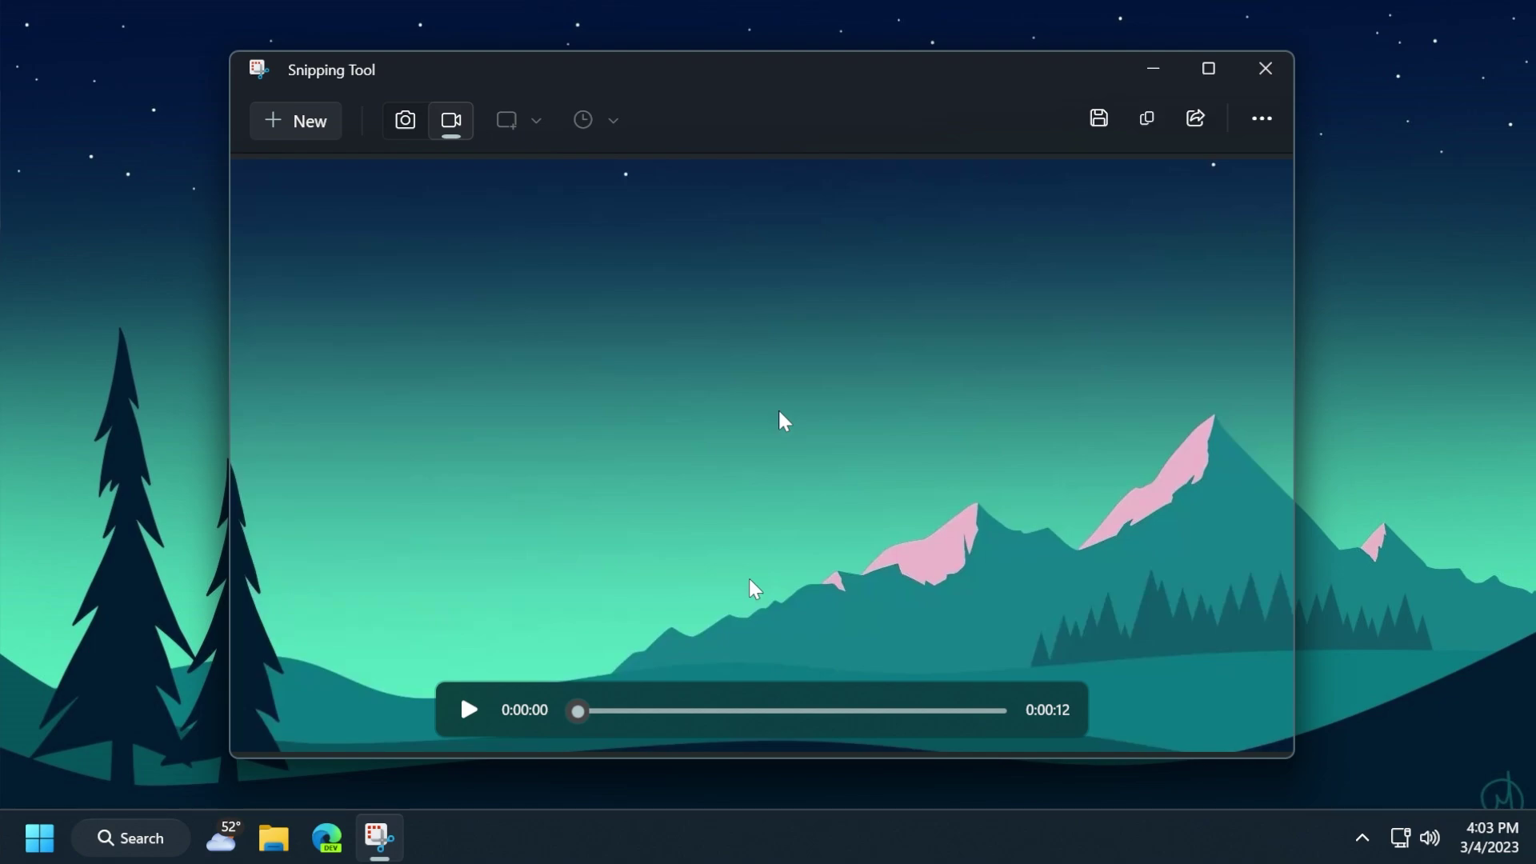
key("ctrl+s")
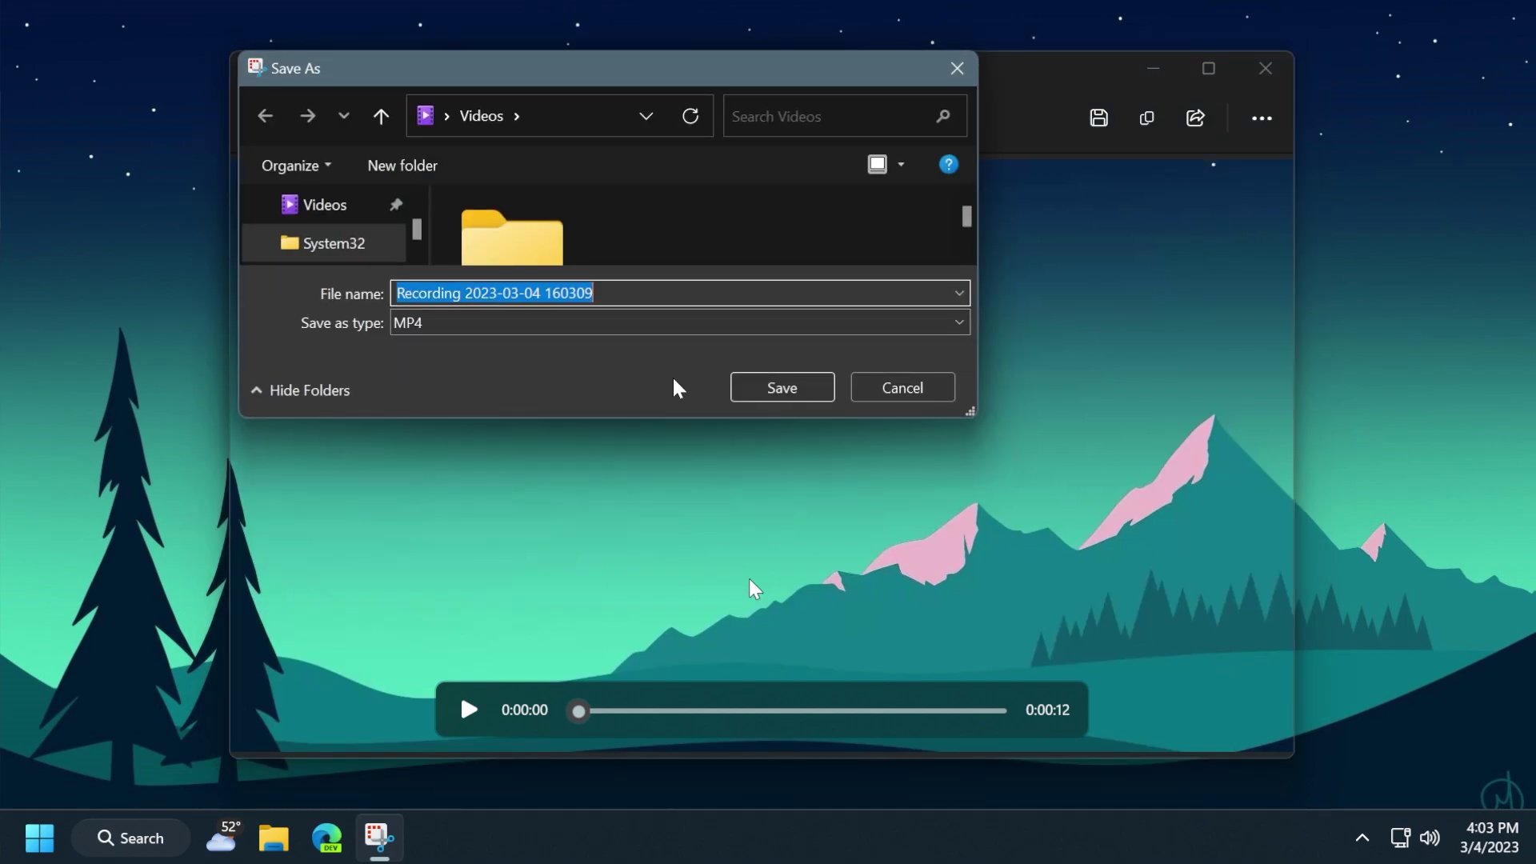
left_click_drag(463, 422, 471, 644)
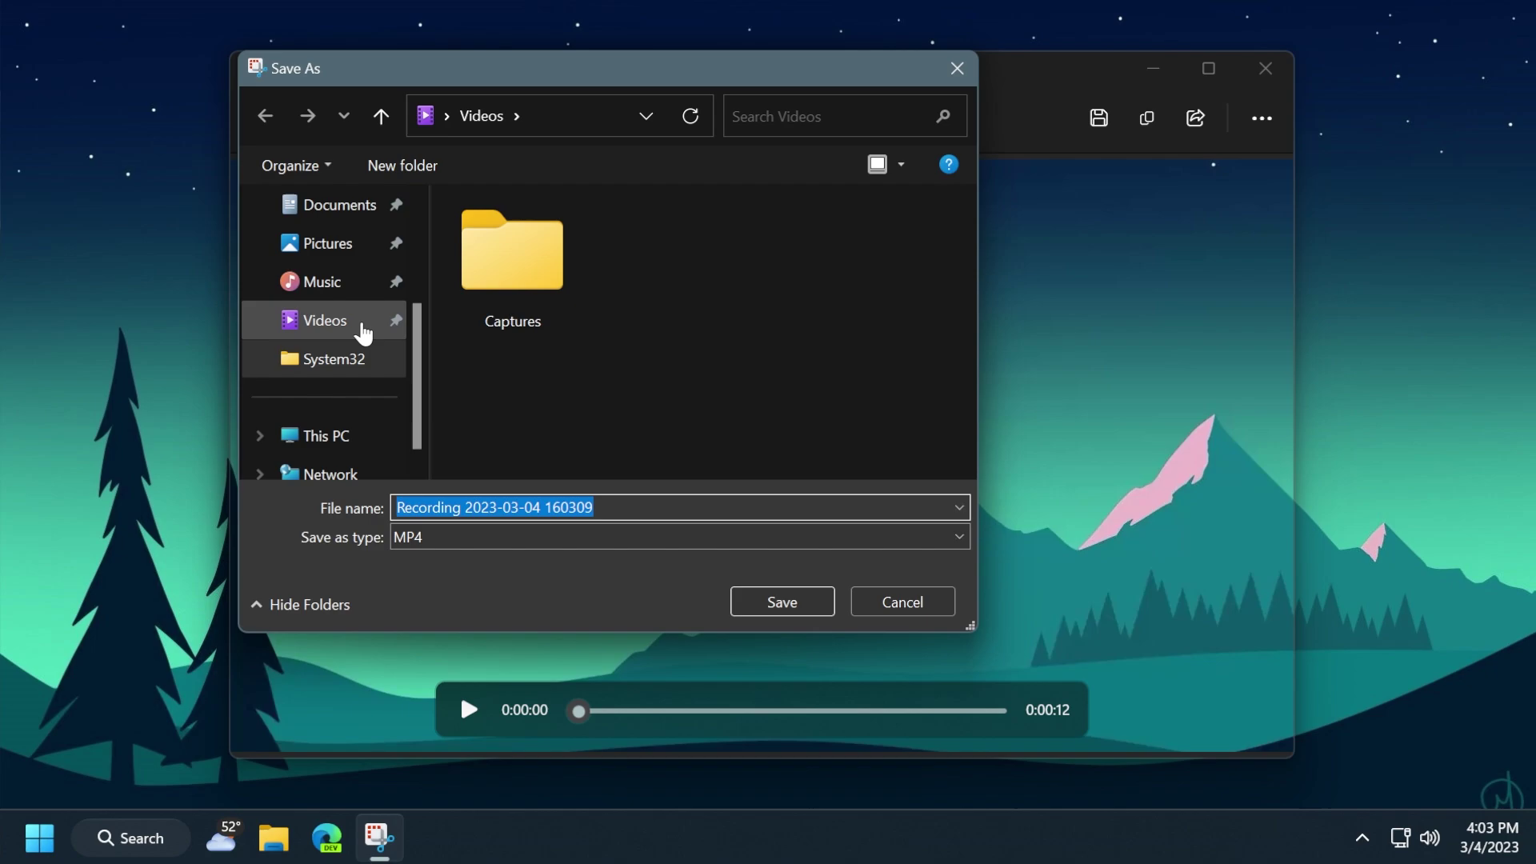
scroll(328, 263, "up", 1)
left_click(319, 240)
key("Return")
double_click(56, 56)
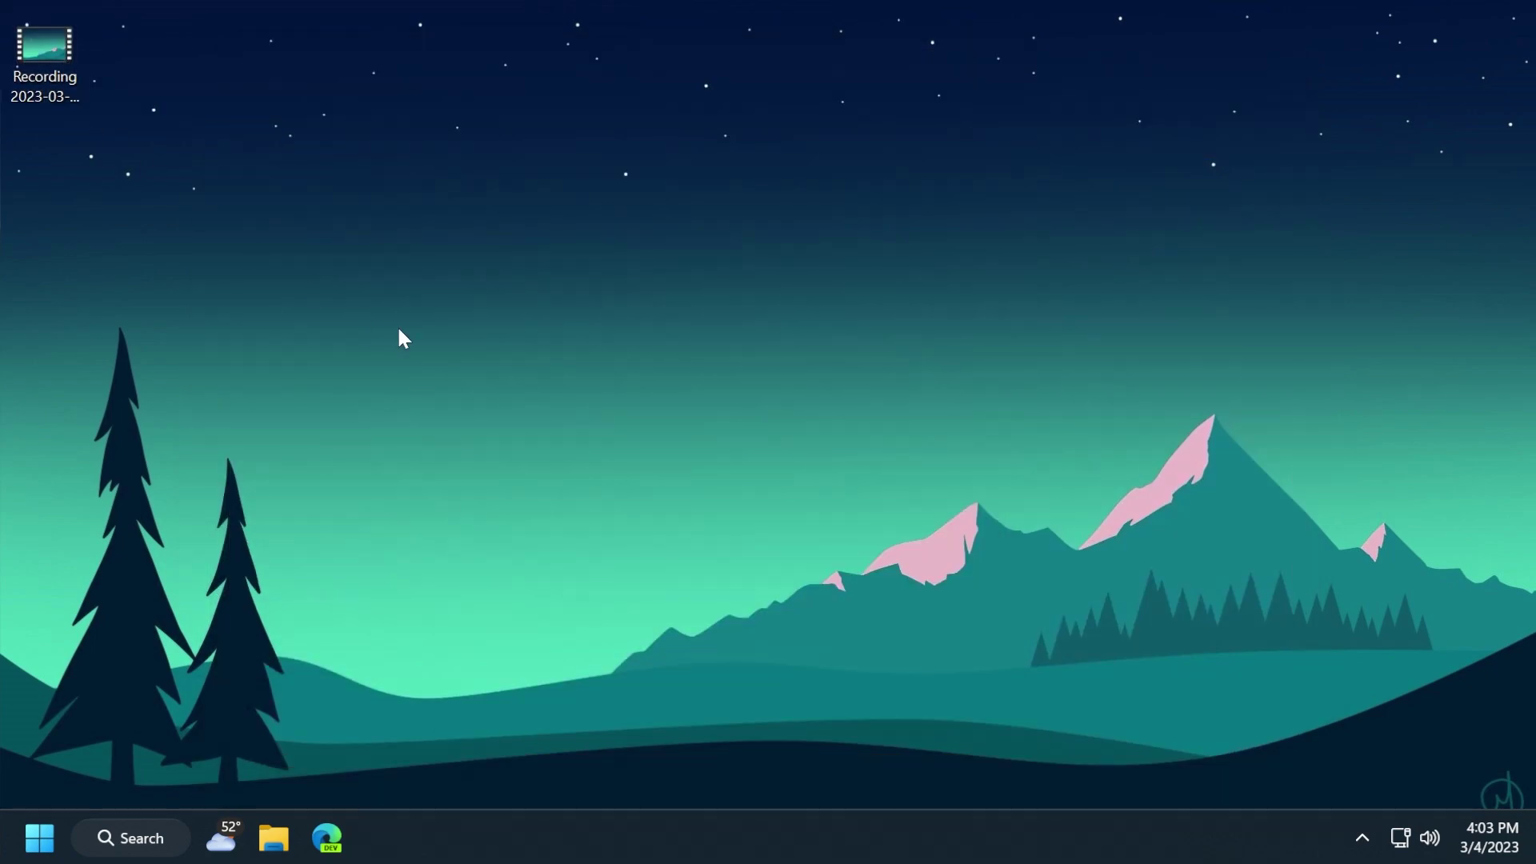
- Play the saved desktop recording in Media Player, then close the player
left_click(900, 775)
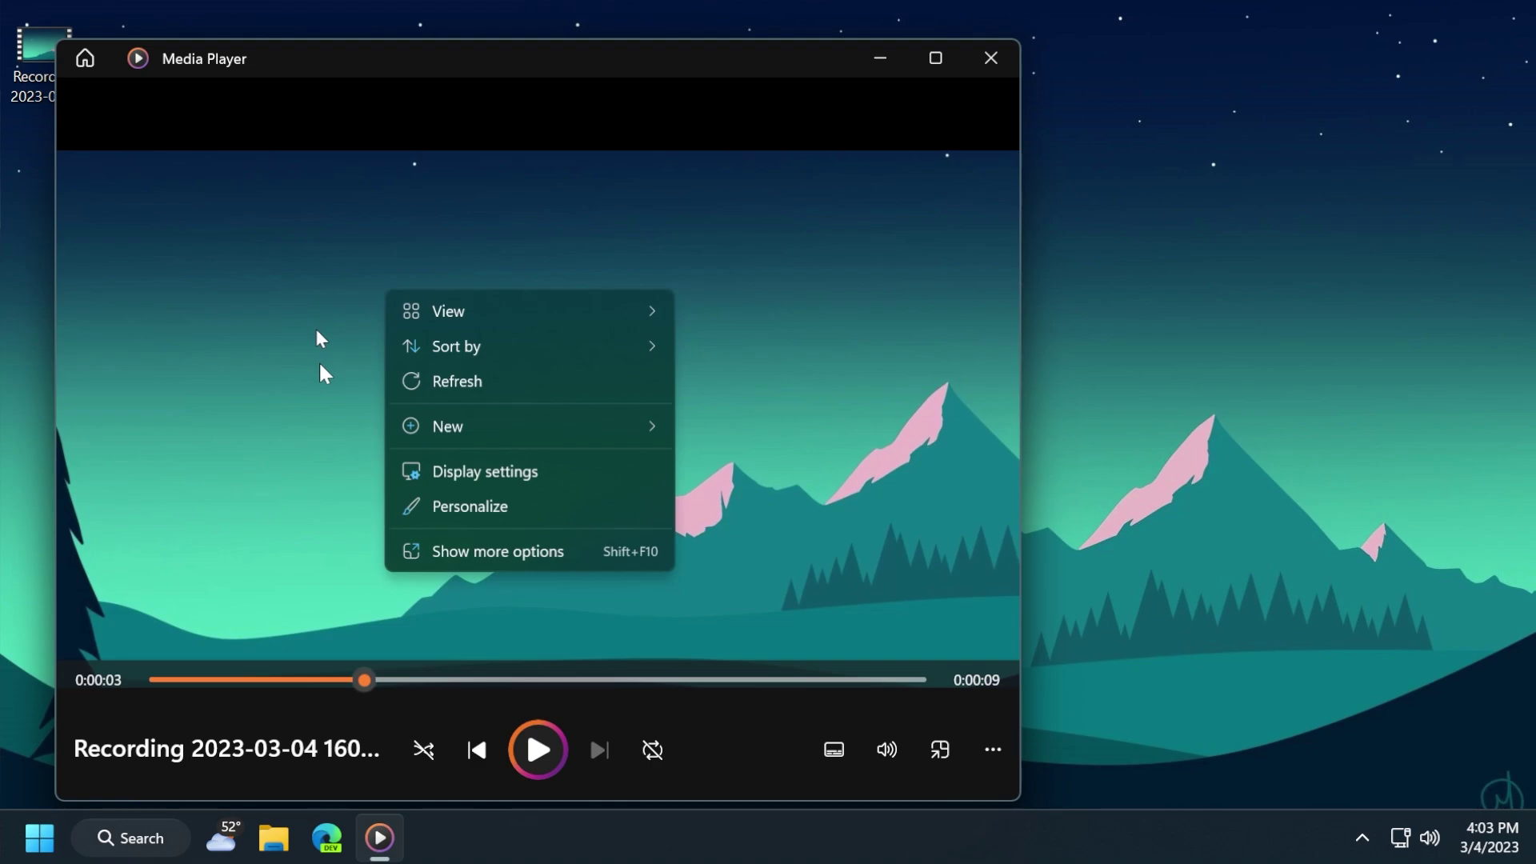
key("alt+F4")
type("quick")
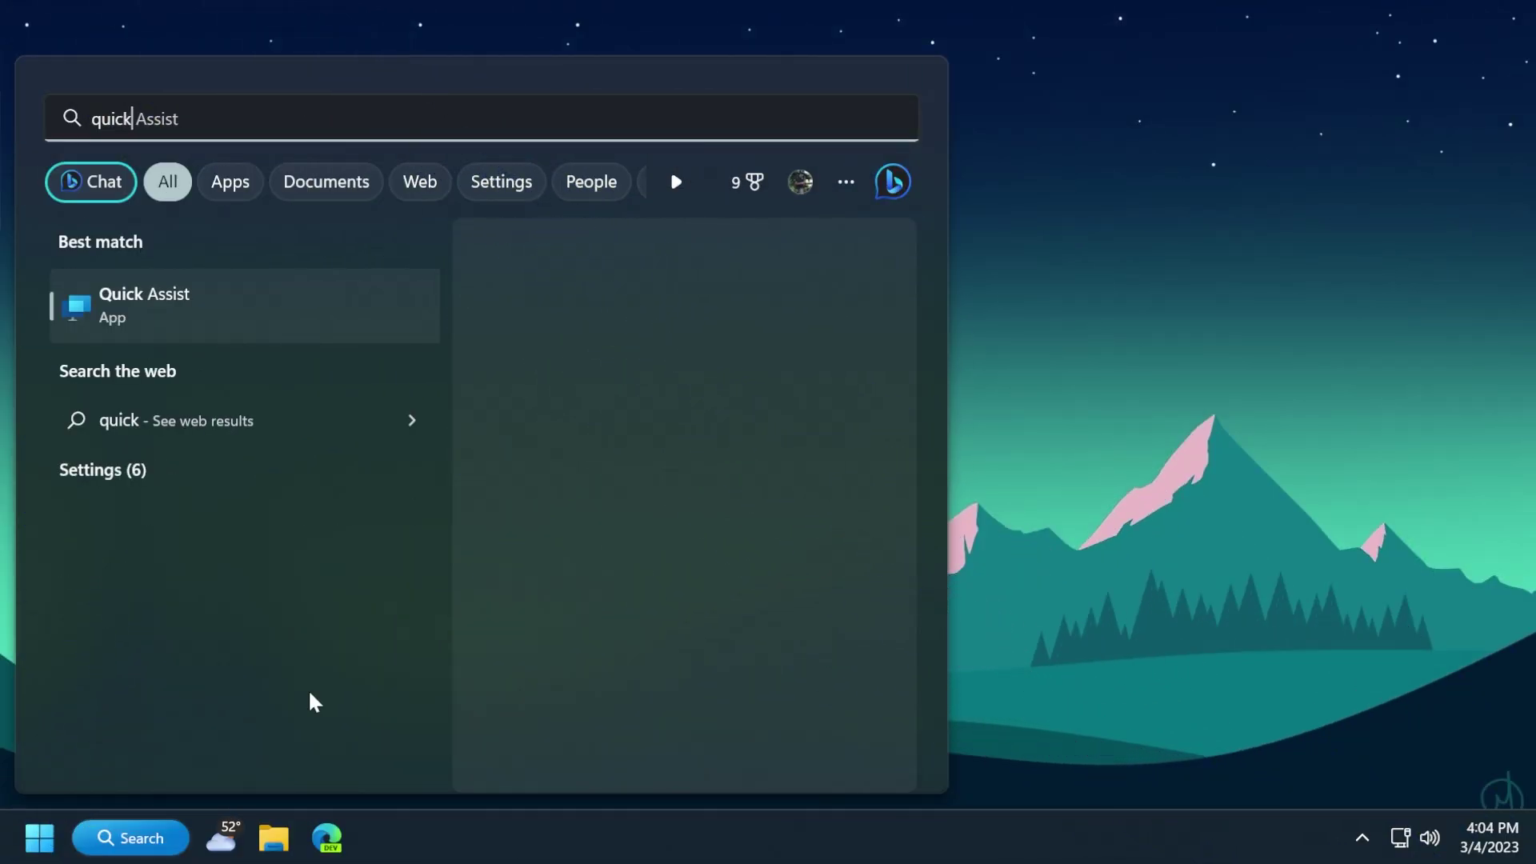
- Launch Quick Assist from the Windows search results
left_click(226, 327)
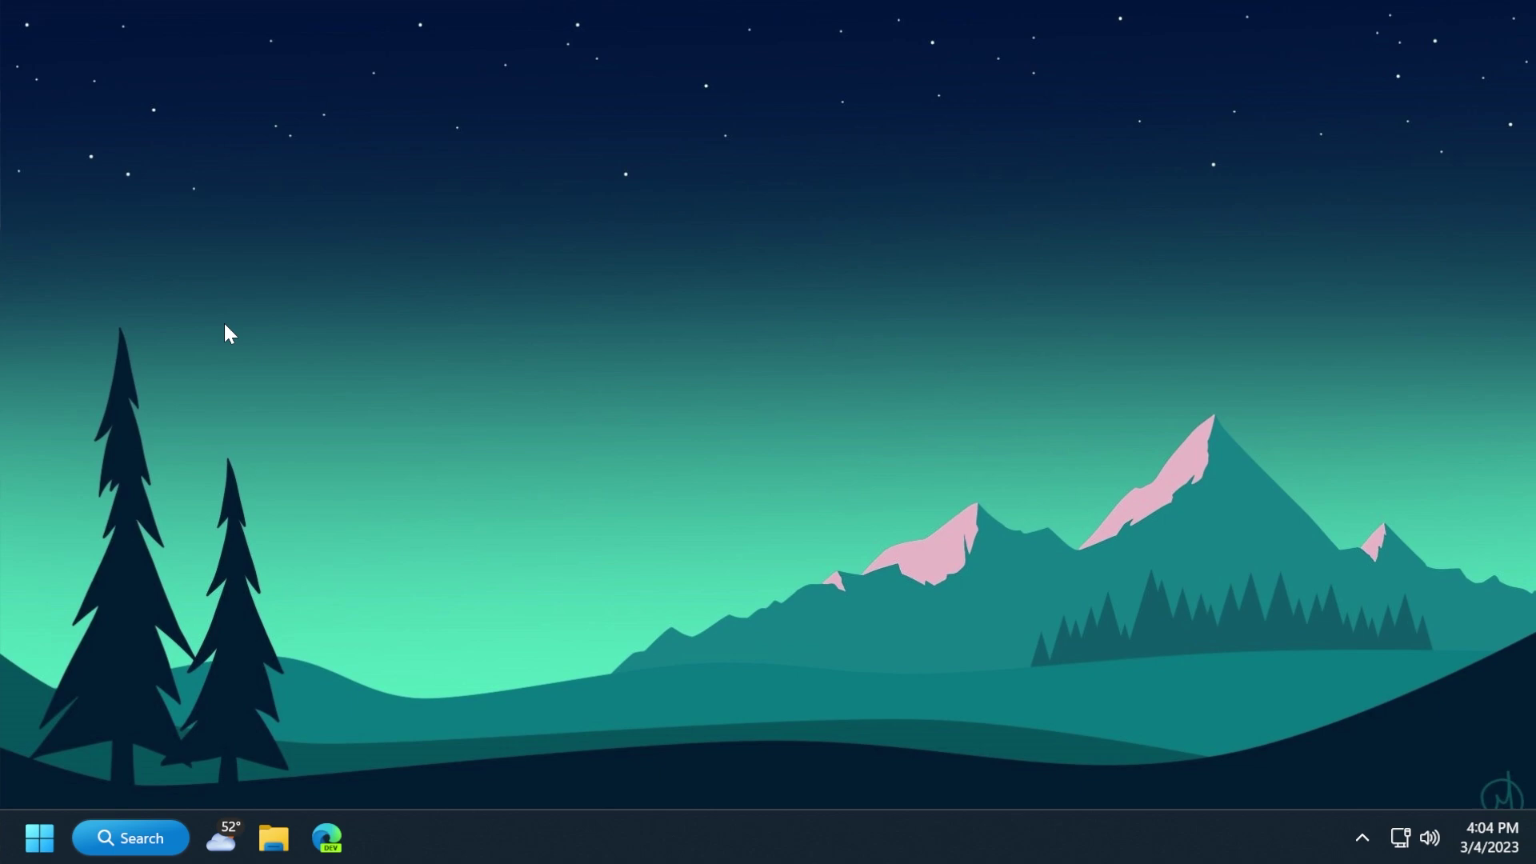